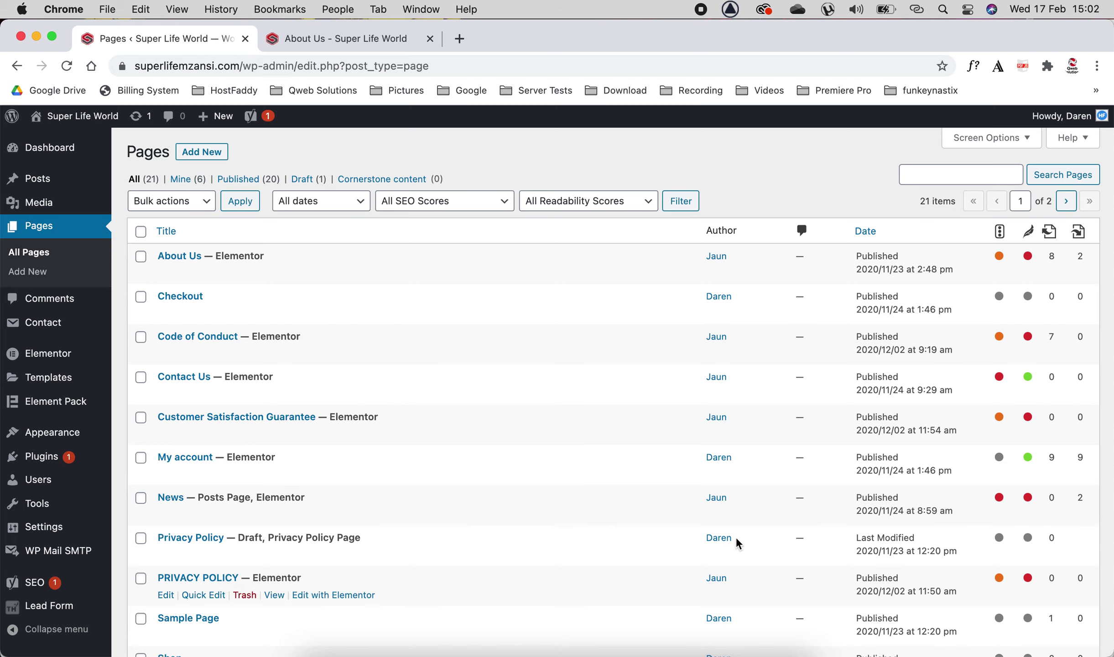
Check the live About Us page, expanding the product-selling and How to get money? FAQ answers.
{"action": "left_click", "coordinate": [400, 41]}
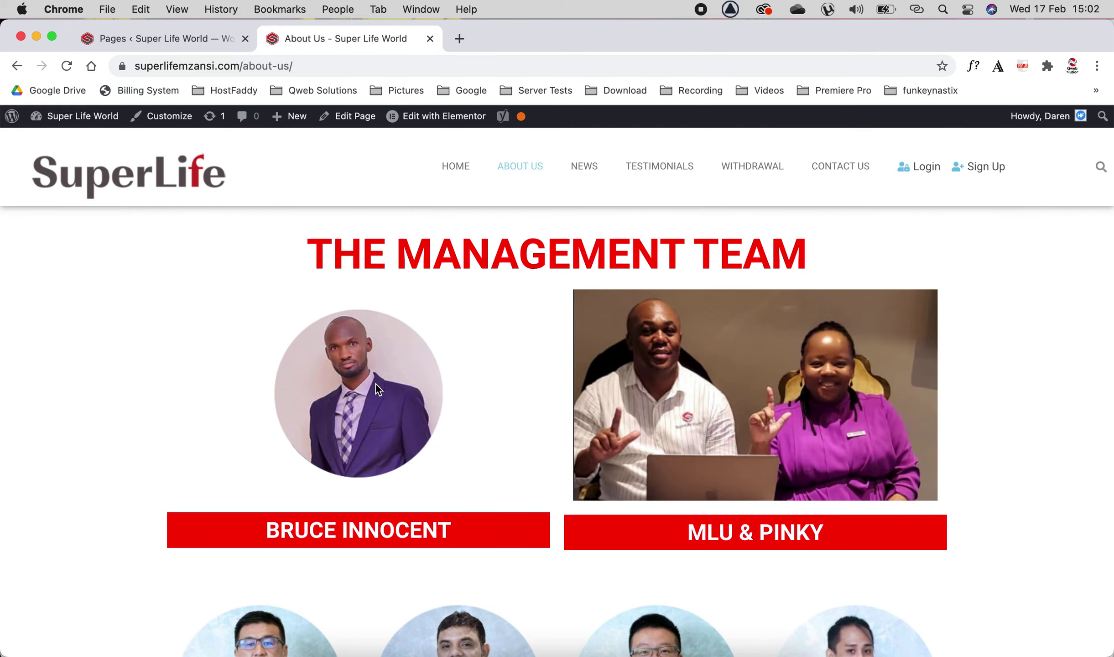
{"action": "scroll", "coordinate": [382, 482], "scroll_direction": "down", "scroll_amount": 15}
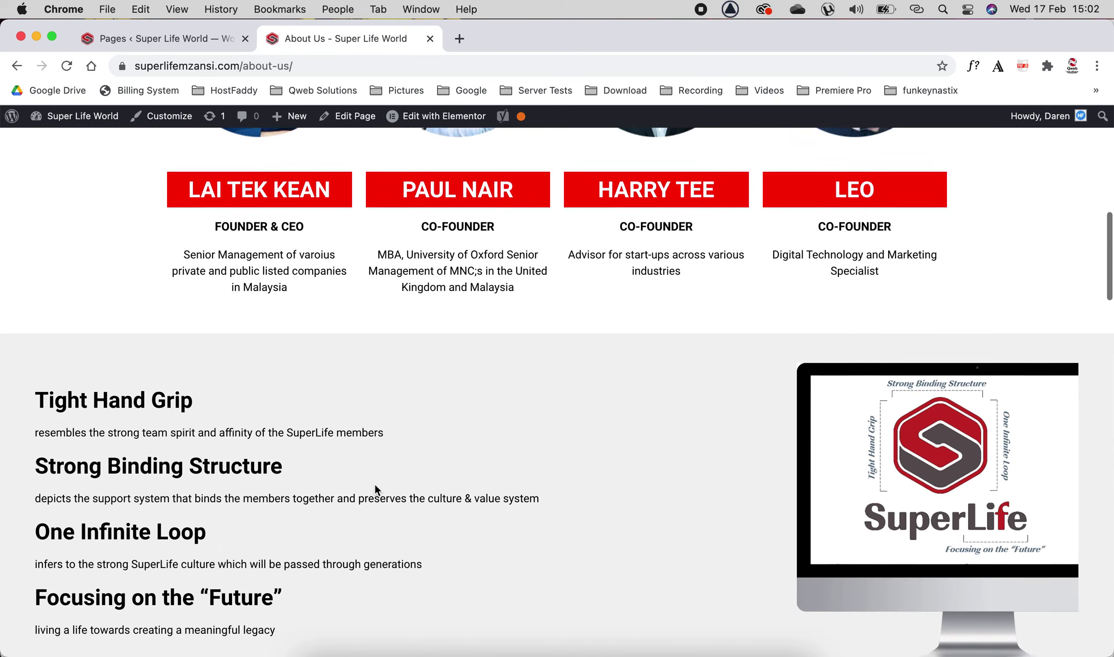
{"action": "scroll", "coordinate": [374, 485], "scroll_direction": "down", "scroll_amount": 20}
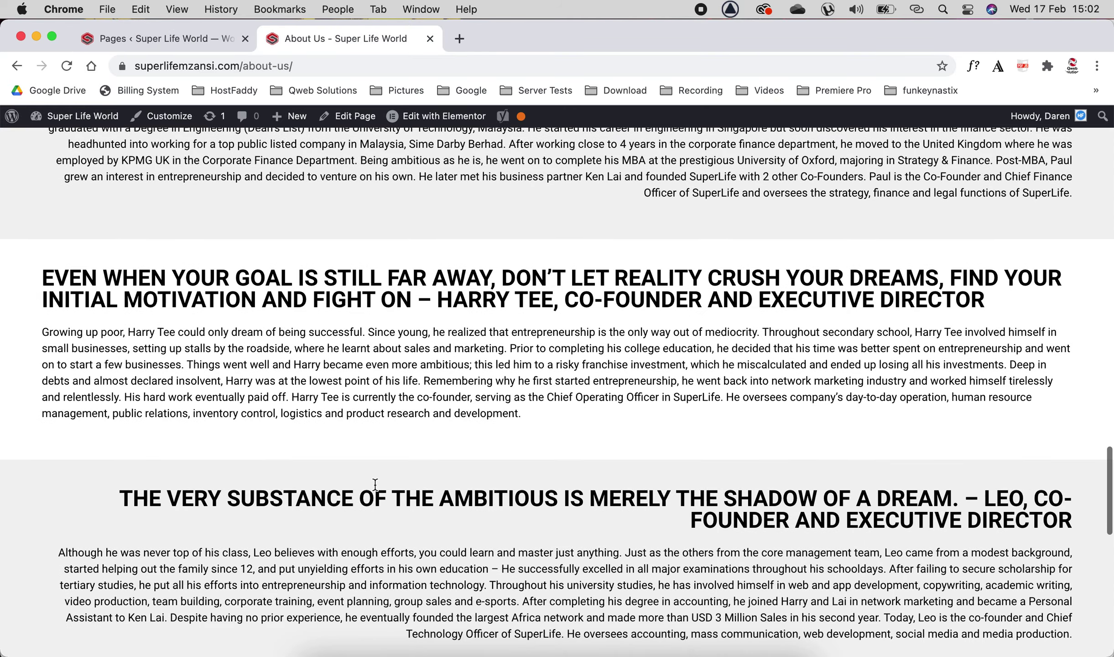
{"action": "scroll", "coordinate": [440, 335], "scroll_direction": "down", "scroll_amount": 15}
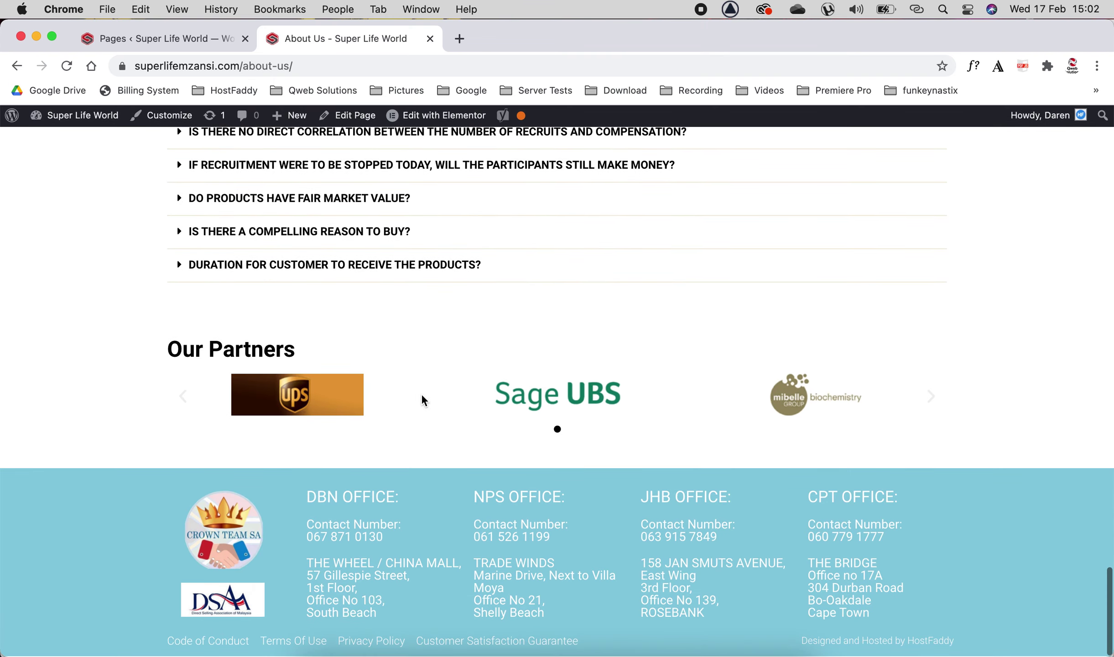
{"action": "scroll", "coordinate": [397, 338], "scroll_direction": "up", "scroll_amount": 5}
{"action": "left_click", "coordinate": [350, 350]}
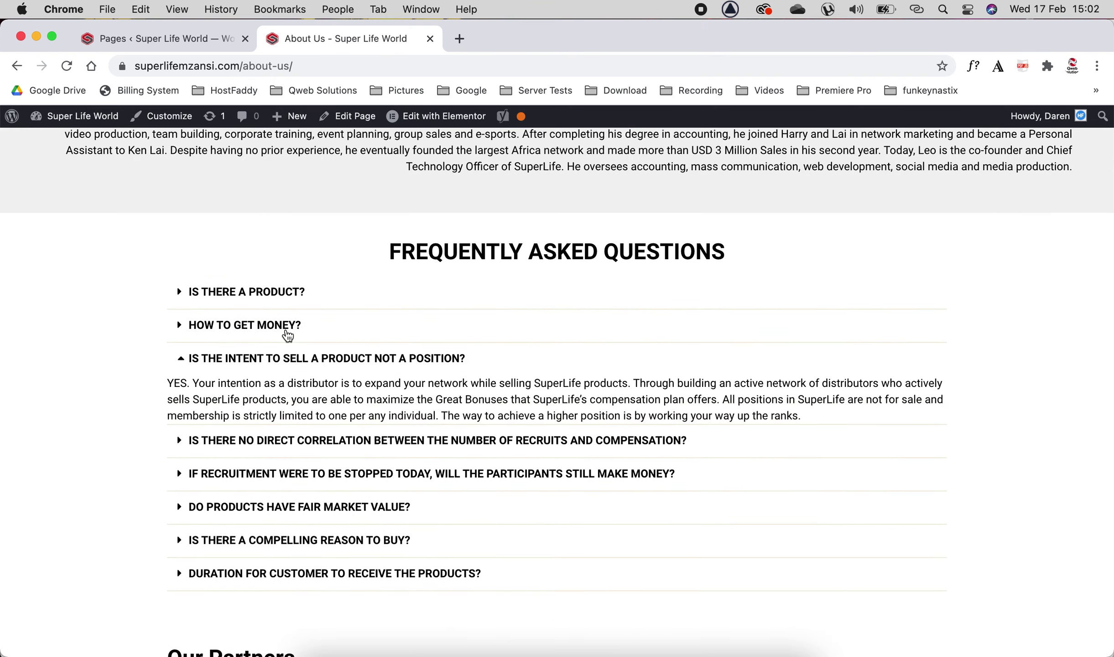
{"action": "left_click", "coordinate": [354, 326]}
Open the About Us page's Edit with Elementor link in a new tab and switch to it.
{"action": "left_click", "coordinate": [219, 48]}
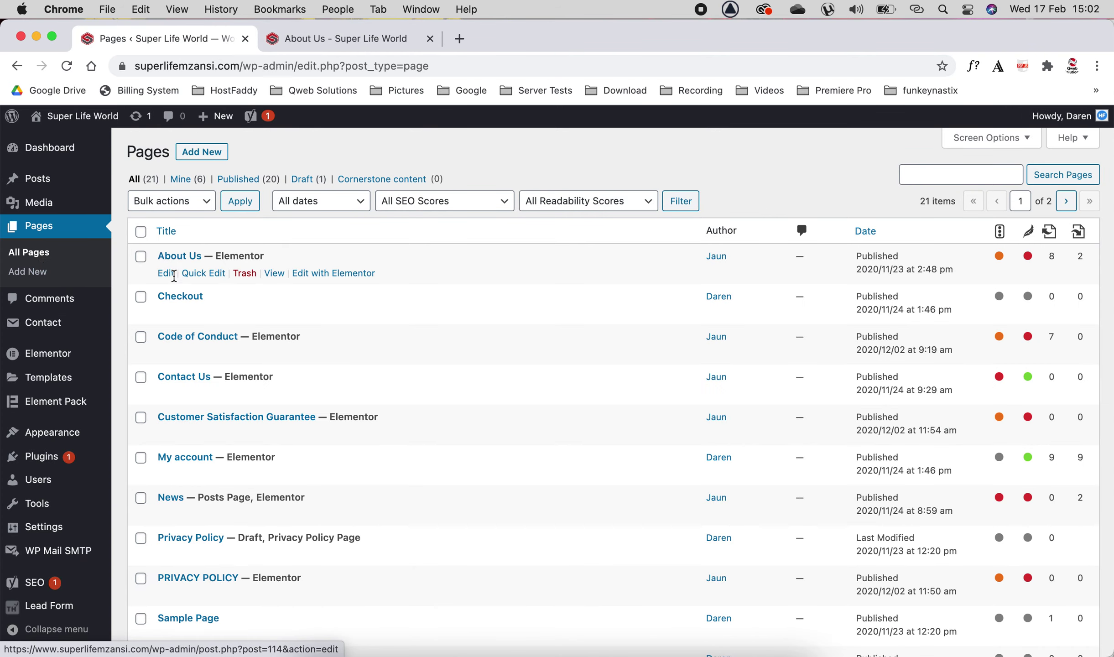
{"action": "right_click", "coordinate": [342, 277]}
{"action": "left_click", "coordinate": [361, 280]}
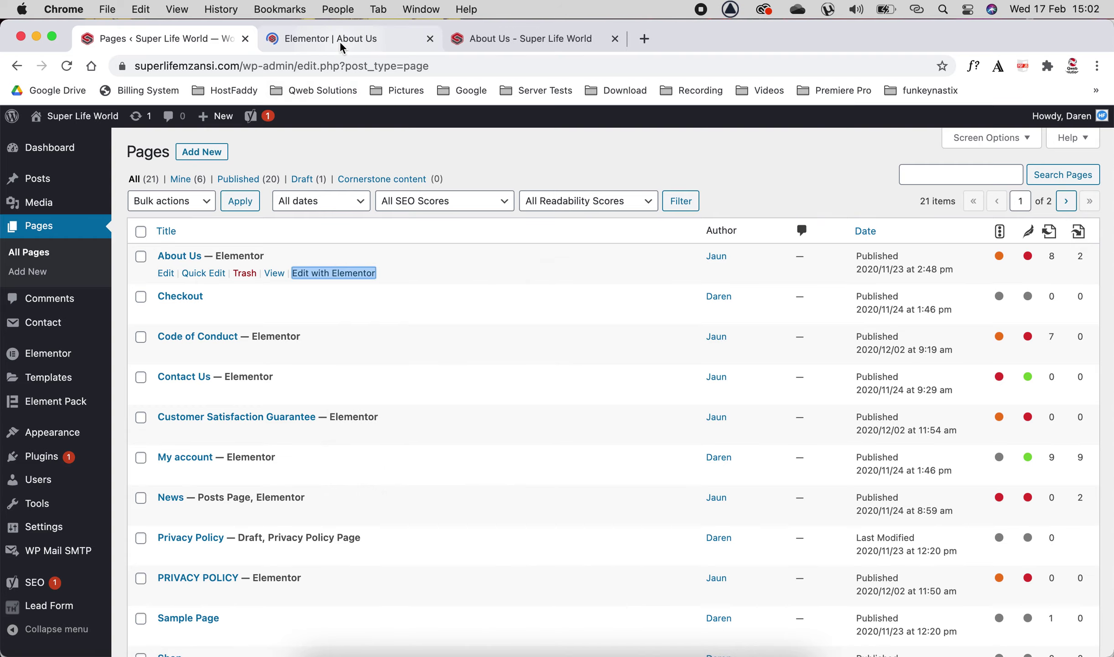
{"action": "left_click", "coordinate": [339, 41]}
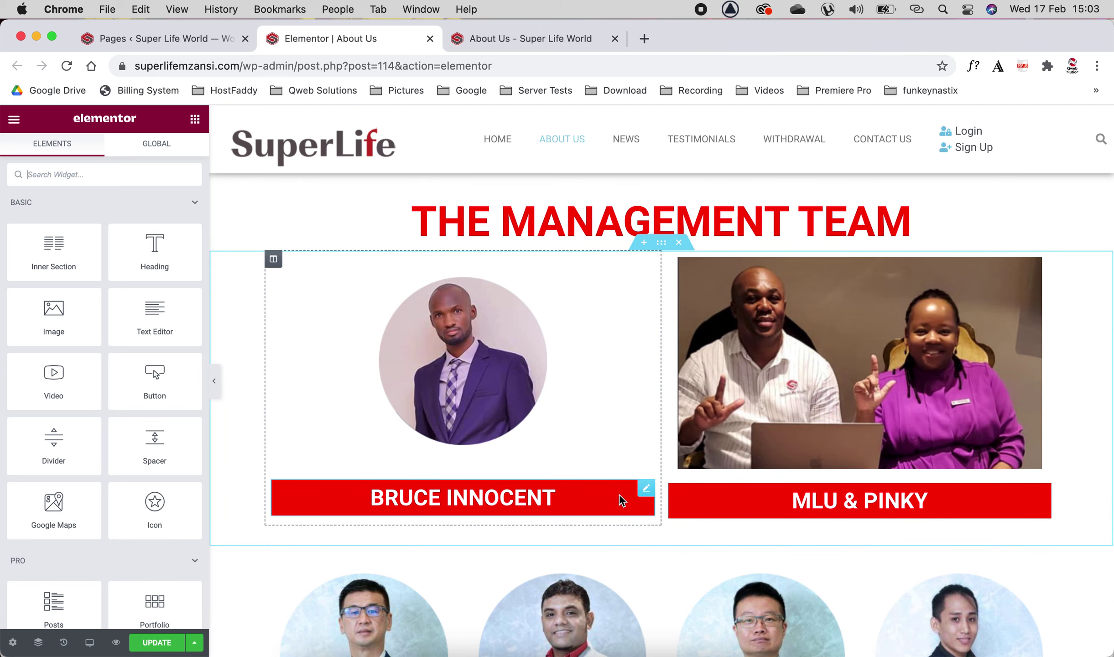
{"action": "left_click_drag", "start_coordinate": [645, 488], "coordinate": [599, 294]}
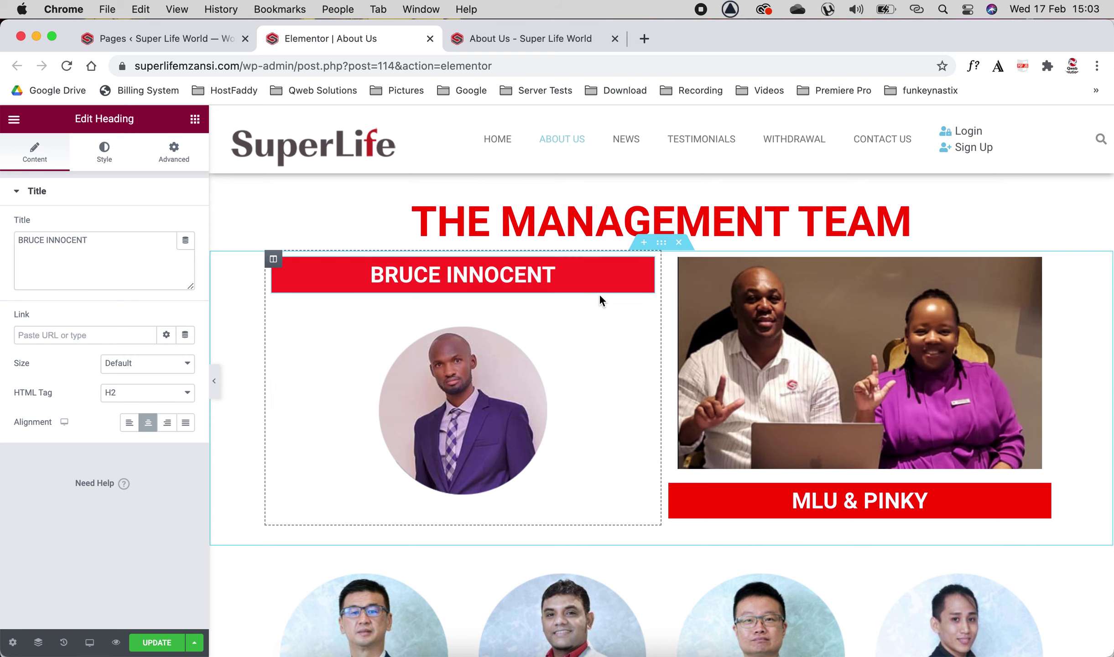
{"action": "left_click_drag", "start_coordinate": [644, 258], "coordinate": [619, 482]}
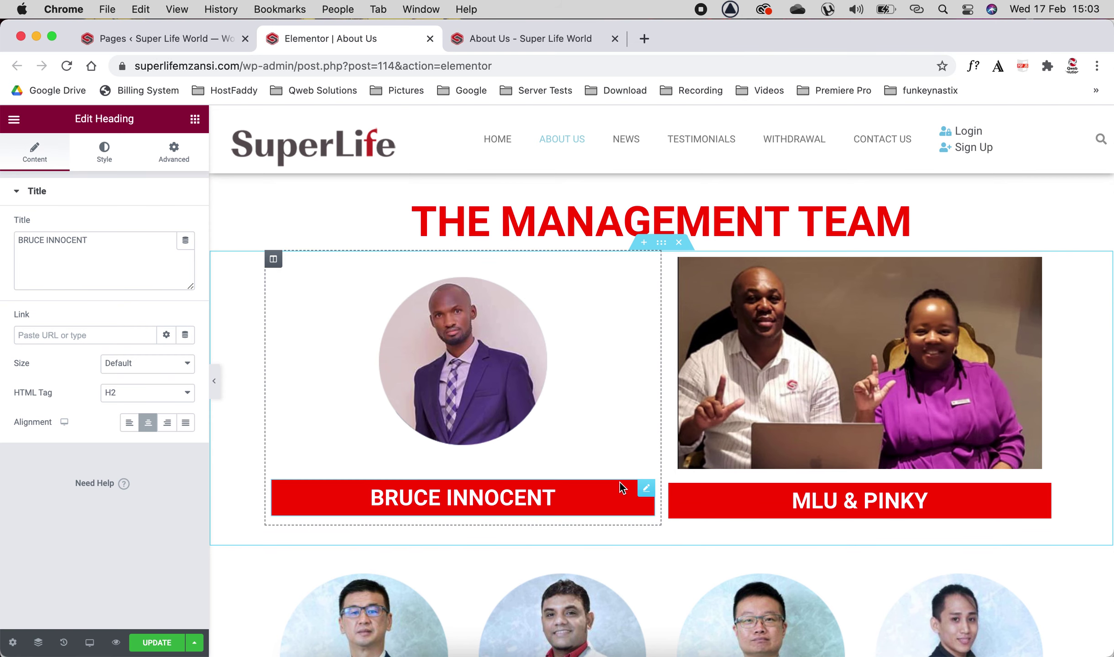
{"action": "scroll", "coordinate": [619, 480], "scroll_direction": "down", "scroll_amount": 6}
{"action": "left_click", "coordinate": [572, 392]}
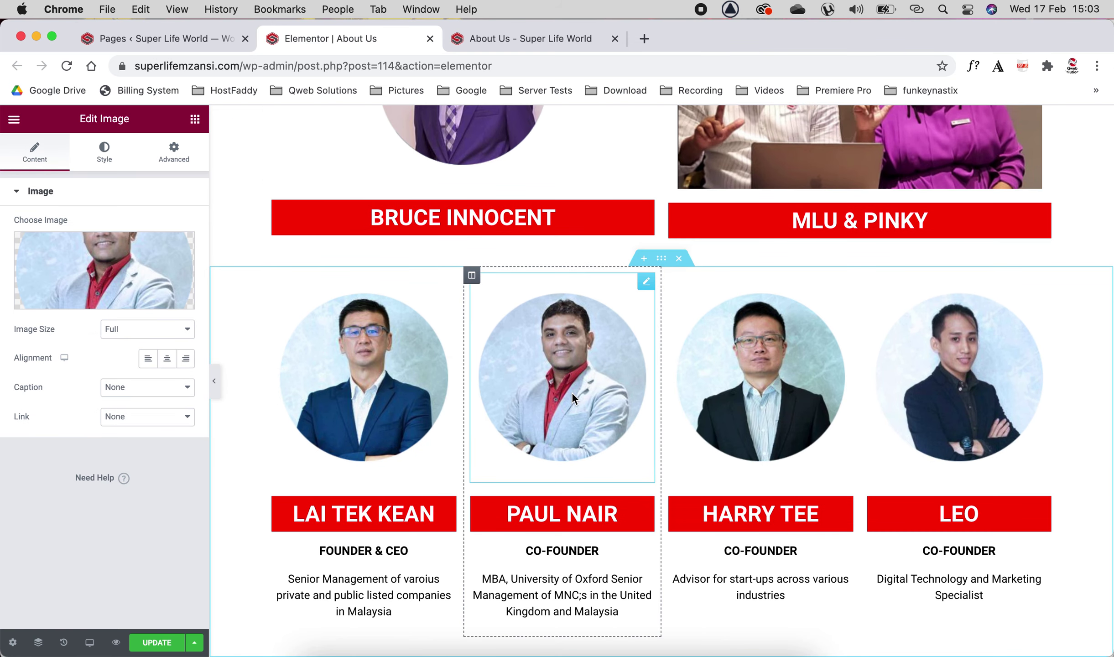
{"action": "scroll", "coordinate": [437, 286], "scroll_direction": "up", "scroll_amount": 5}
{"action": "left_click", "coordinate": [458, 264]}
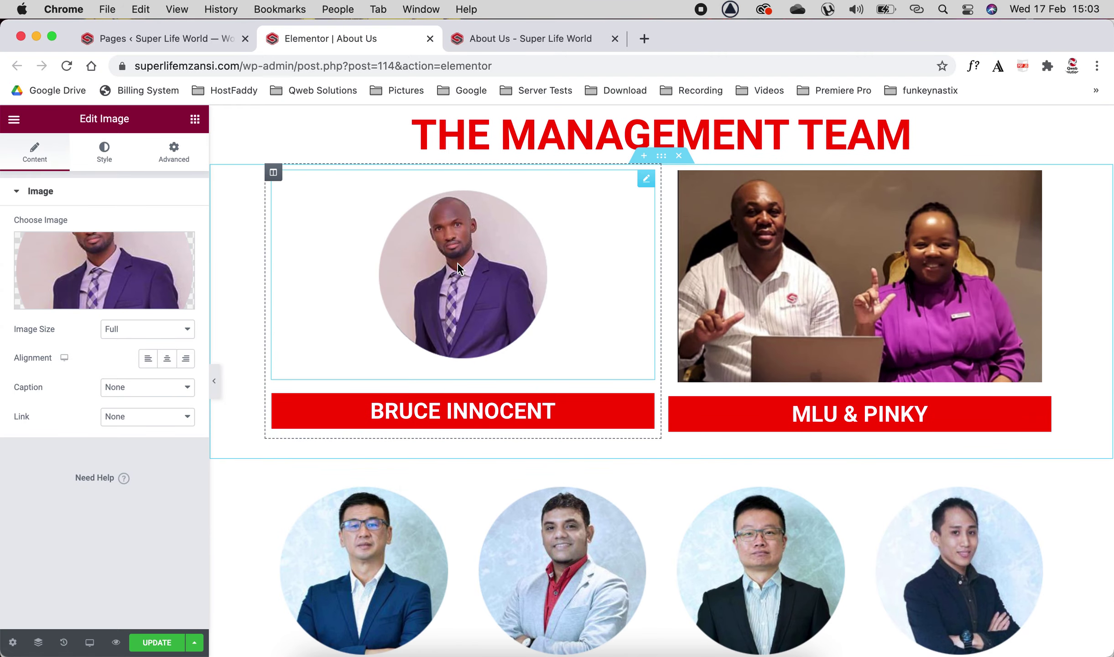
{"action": "left_click", "coordinate": [120, 272]}
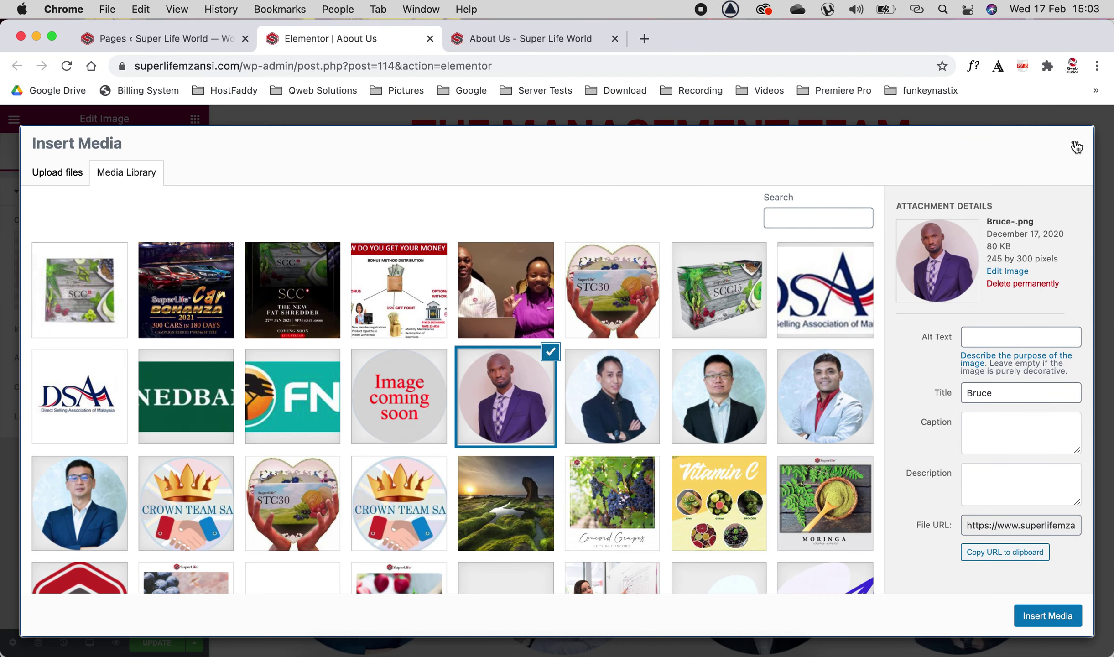
{"action": "left_click", "coordinate": [1076, 146]}
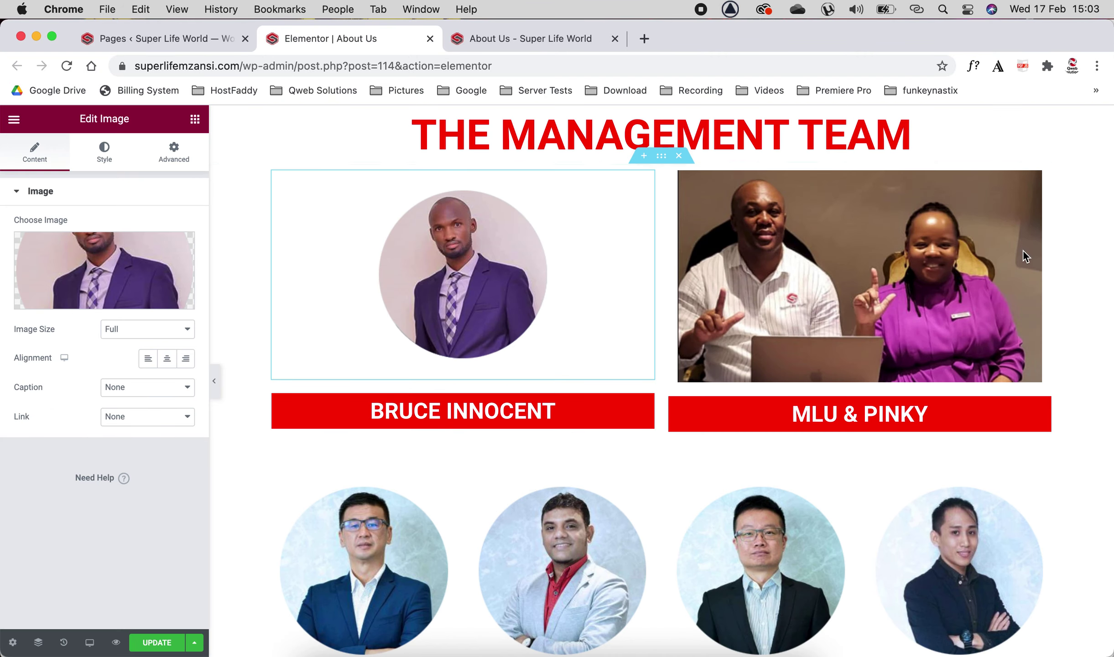
{"action": "left_click", "coordinate": [844, 268]}
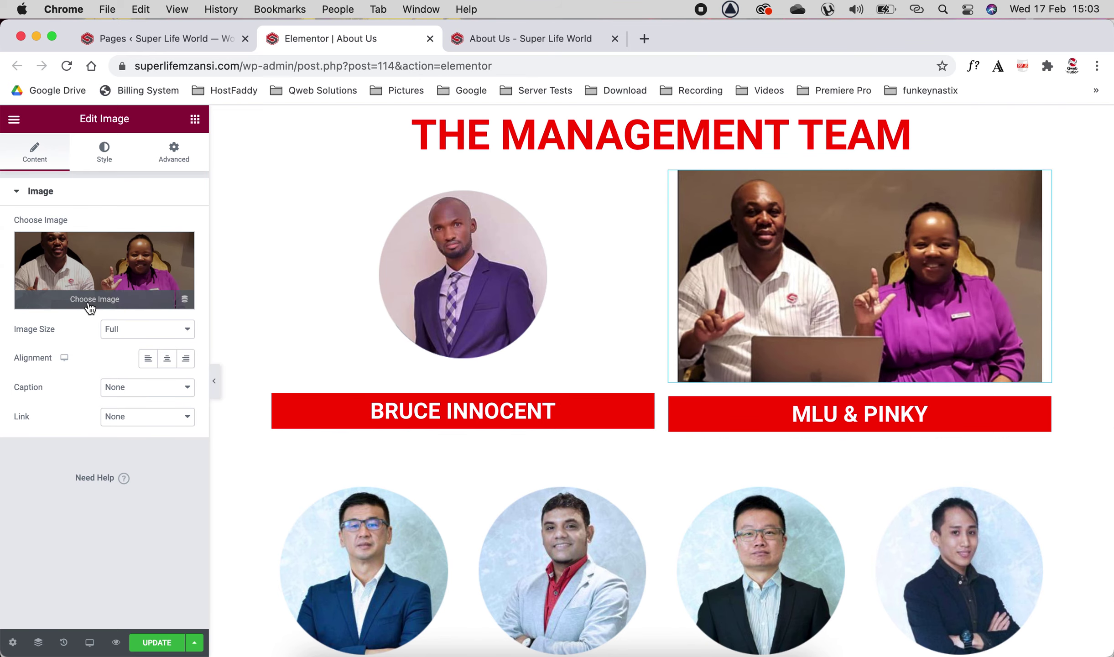
{"action": "left_click", "coordinate": [98, 271]}
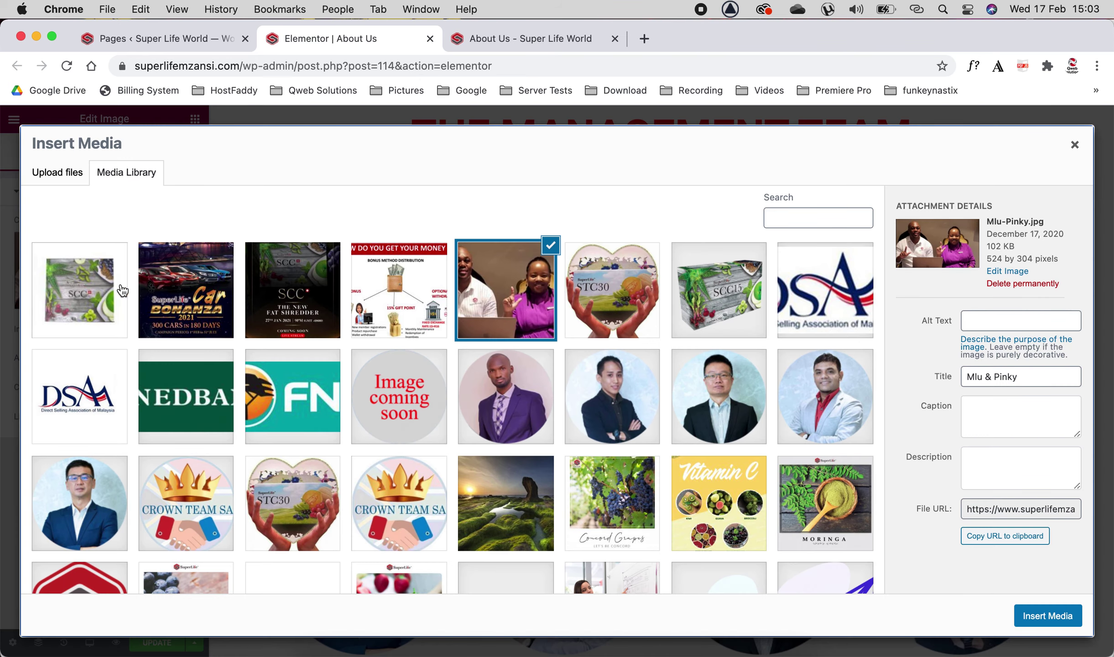
{"action": "left_click", "coordinate": [621, 296]}
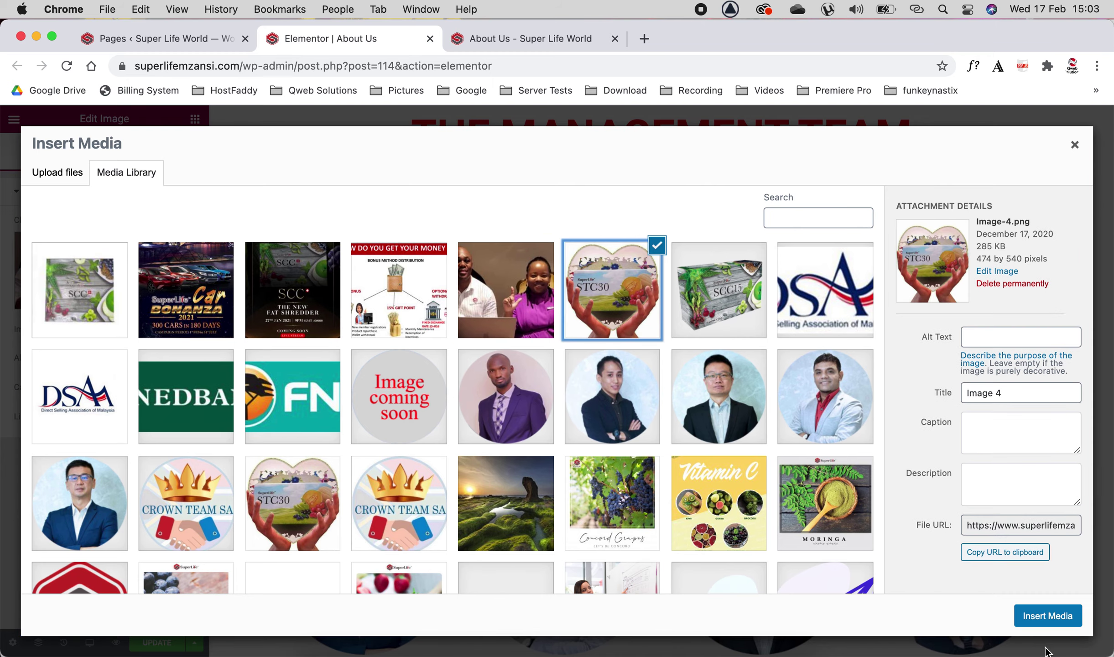
{"action": "left_click", "coordinate": [1047, 615]}
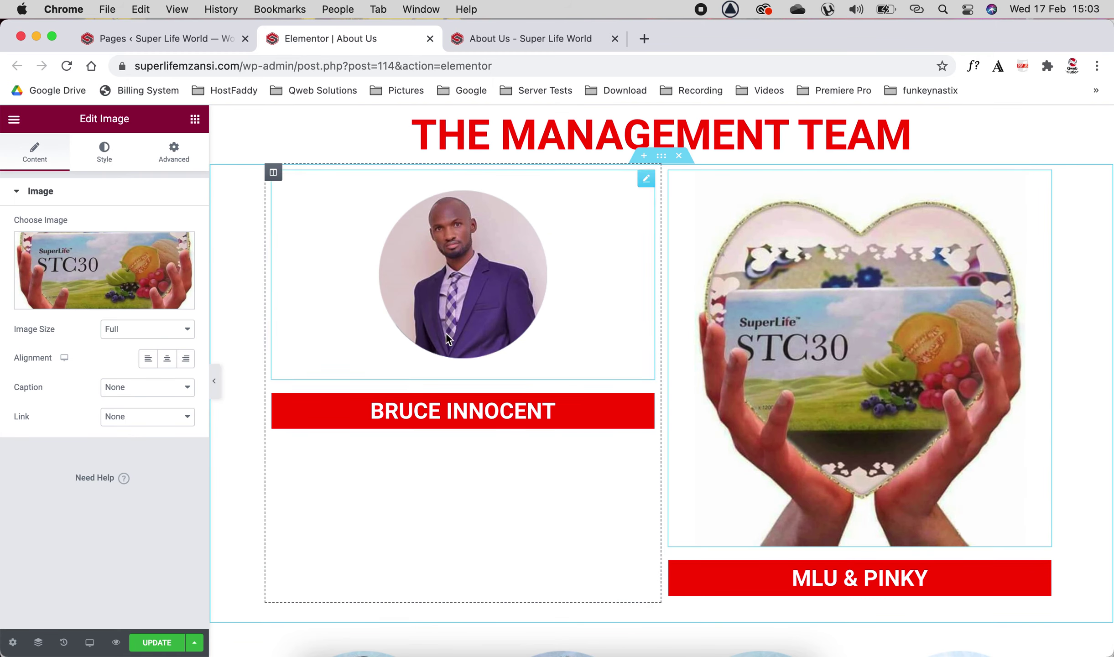
{"action": "left_click", "coordinate": [100, 272]}
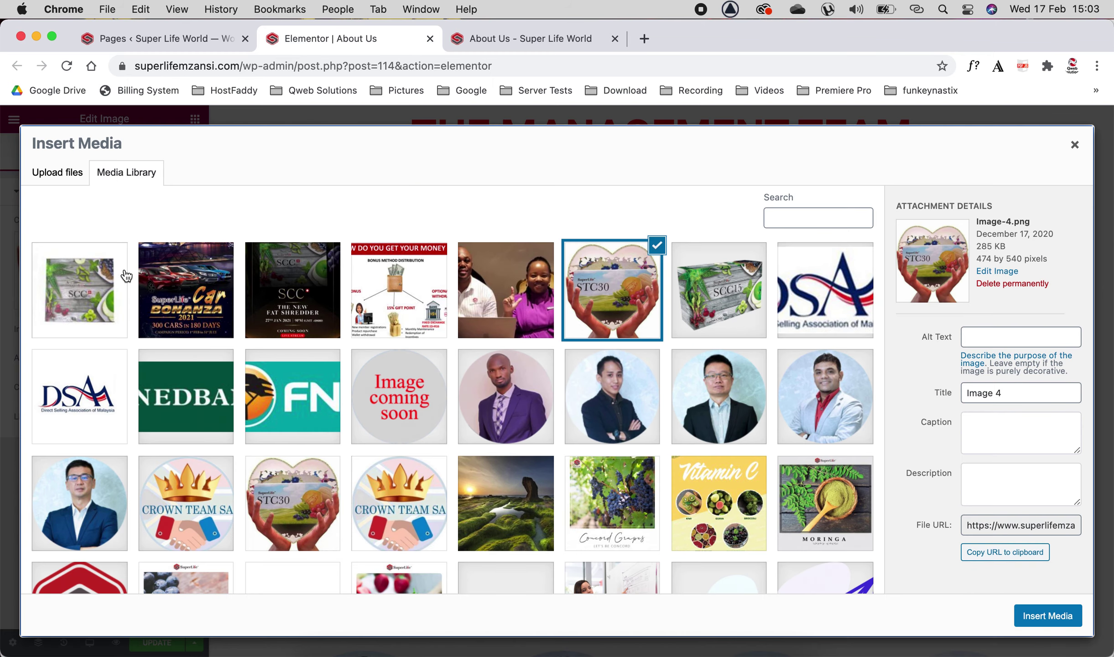
{"action": "left_click", "coordinate": [510, 305]}
{"action": "left_click", "coordinate": [1047, 615]}
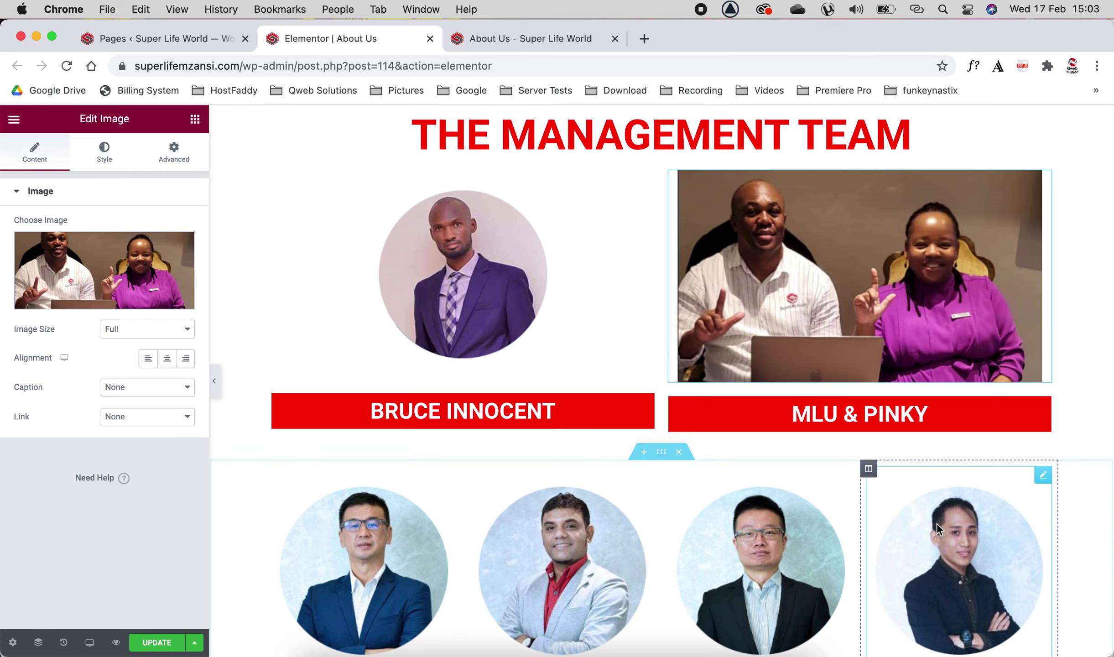
{"action": "scroll", "coordinate": [655, 384], "scroll_direction": "down", "scroll_amount": 5}
{"action": "scroll", "coordinate": [654, 384], "scroll_direction": "down", "scroll_amount": 3}
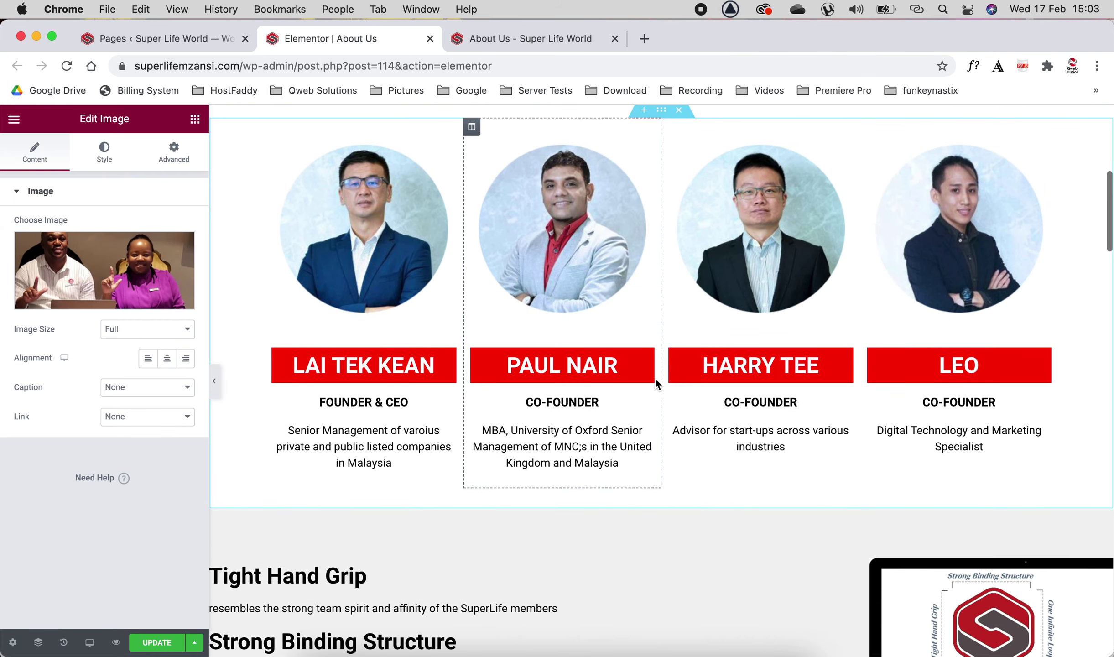
{"action": "left_click", "coordinate": [579, 427]}
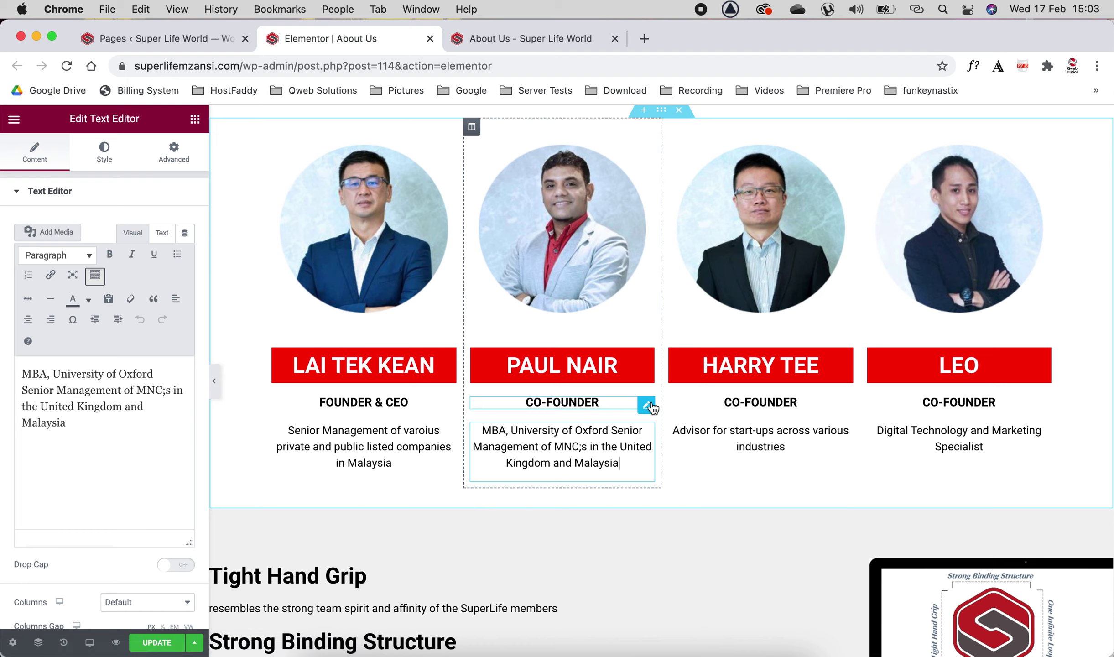
{"action": "left_click", "coordinate": [195, 121]}
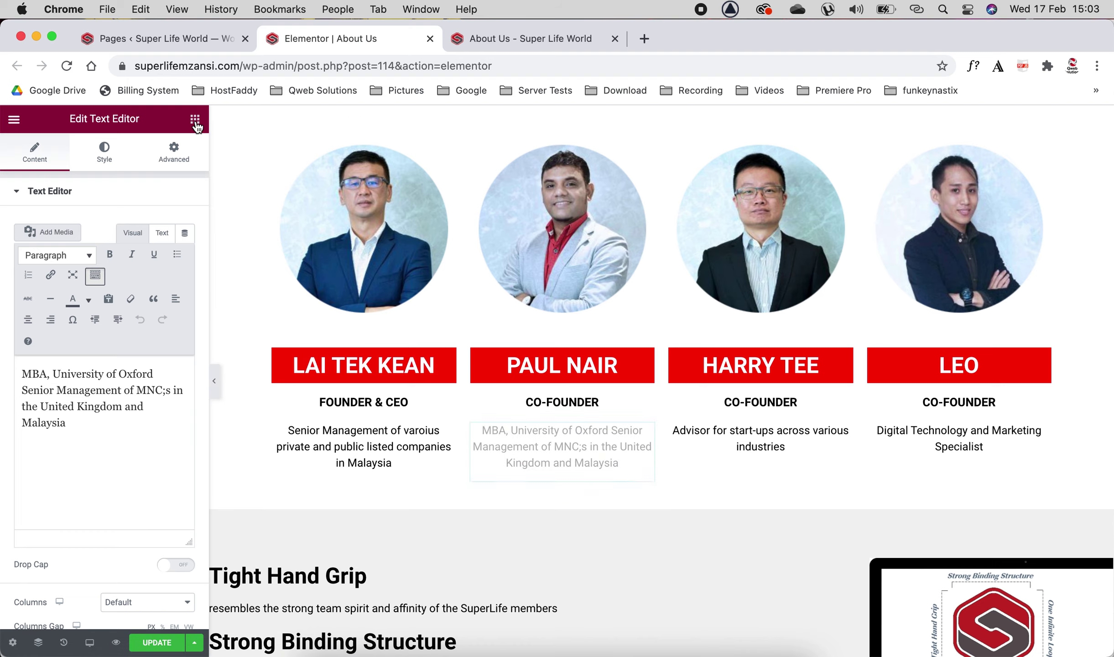
{"action": "left_click_drag", "start_coordinate": [146, 307], "coordinate": [365, 425]}
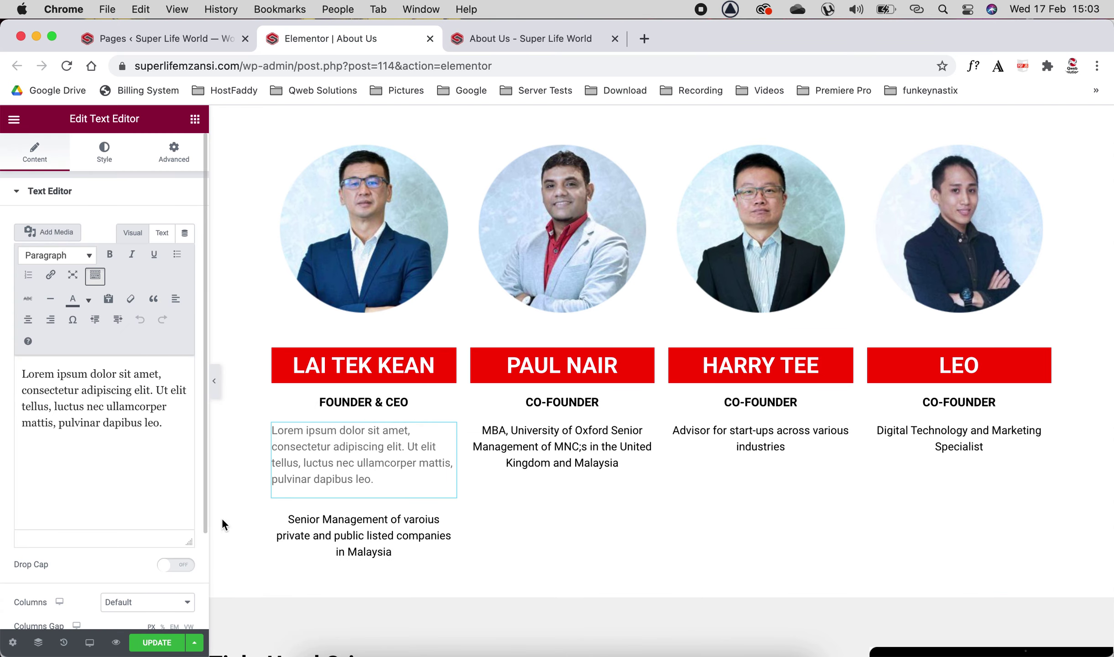
{"action": "right_click", "coordinate": [444, 438]}
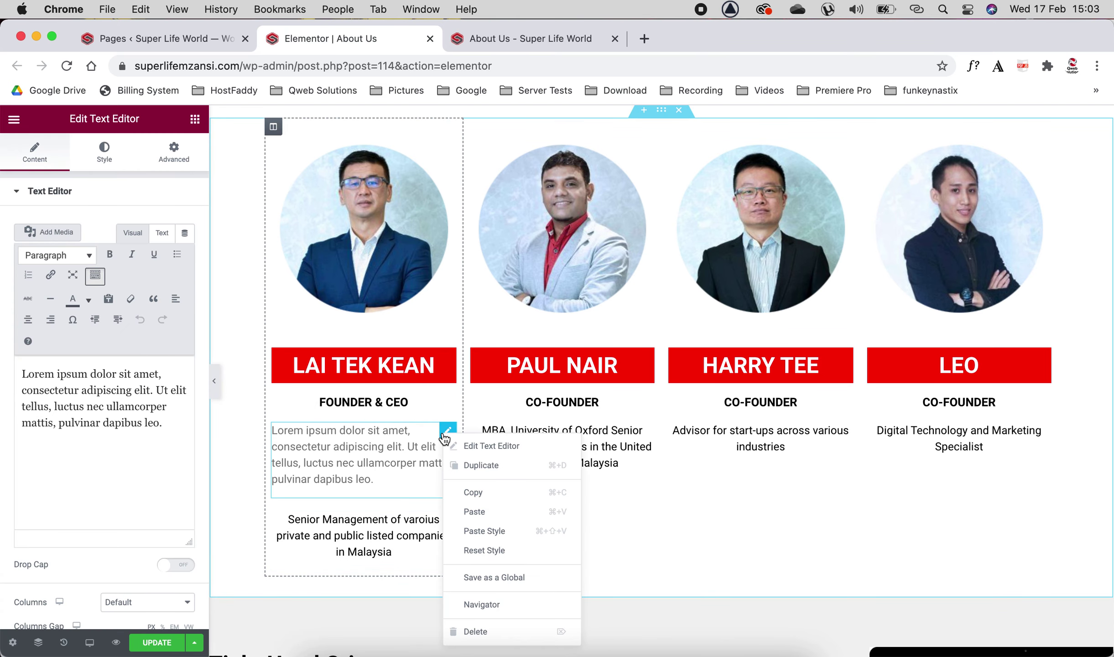
{"action": "left_click", "coordinate": [500, 634]}
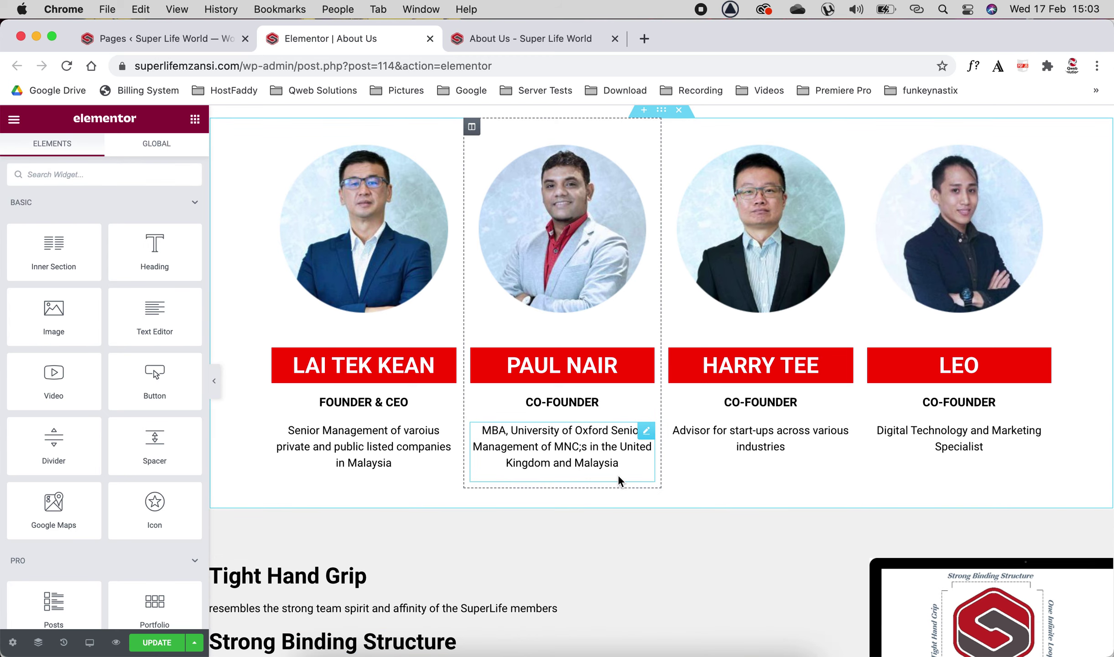
{"action": "scroll", "coordinate": [618, 474], "scroll_direction": "up", "scroll_amount": 5}
{"action": "scroll", "coordinate": [618, 474], "scroll_direction": "down", "scroll_amount": 7}
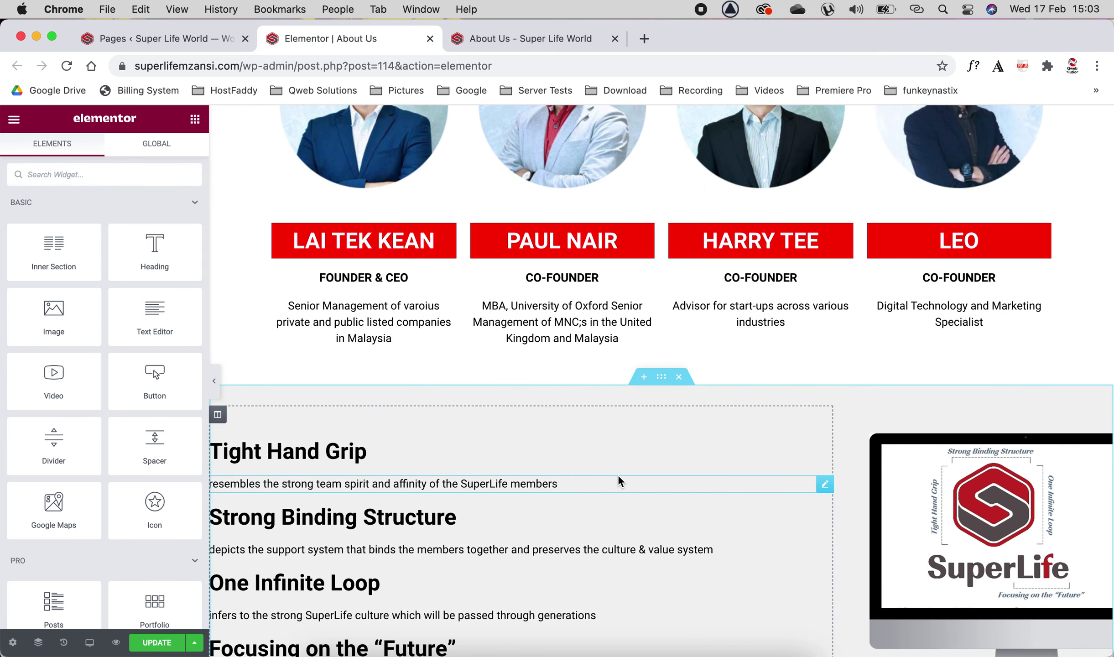
{"action": "scroll", "coordinate": [618, 475], "scroll_direction": "down", "scroll_amount": 3}
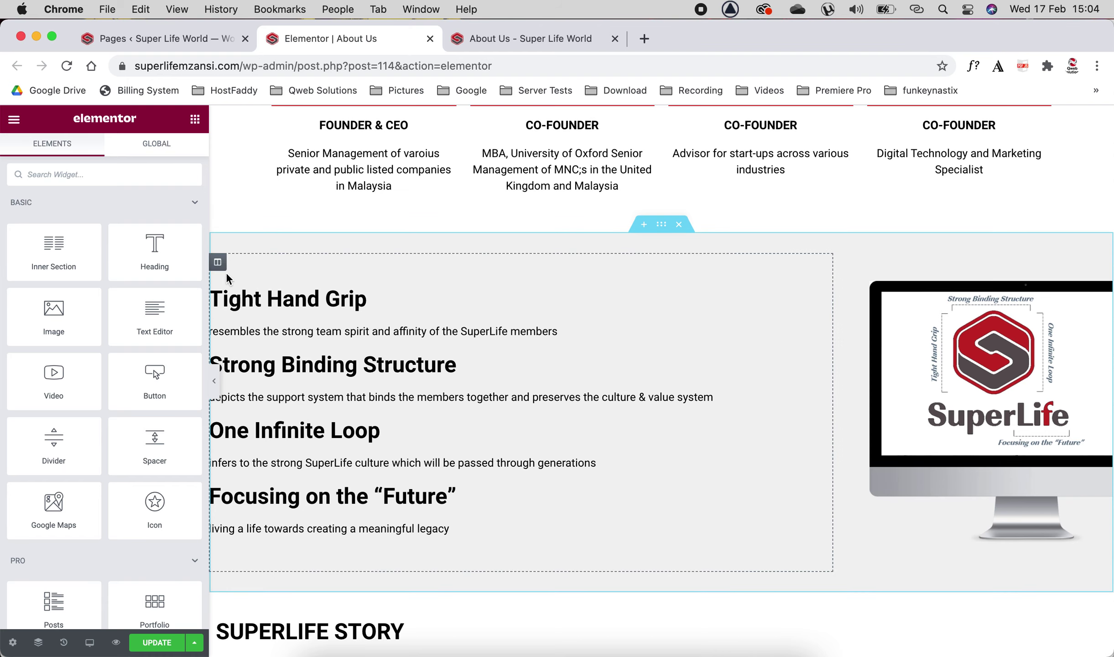
Resize the feature-list column and widen the image column to about 40%.
{"action": "left_click", "coordinate": [217, 263]}
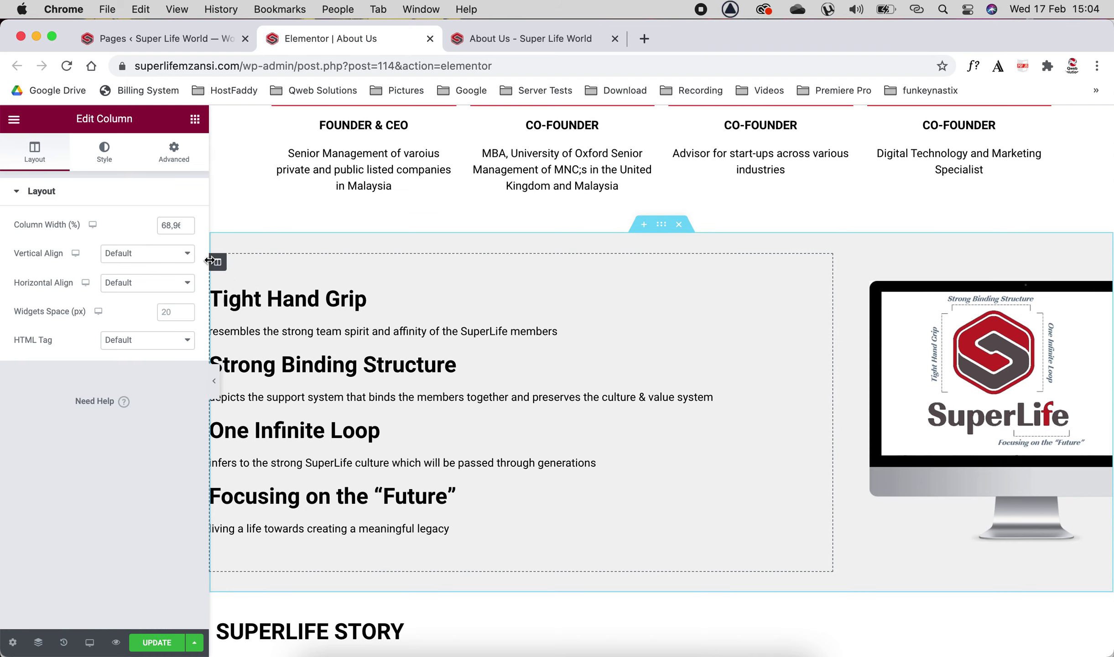
{"action": "left_click_drag", "start_coordinate": [163, 225], "coordinate": [182, 228]}
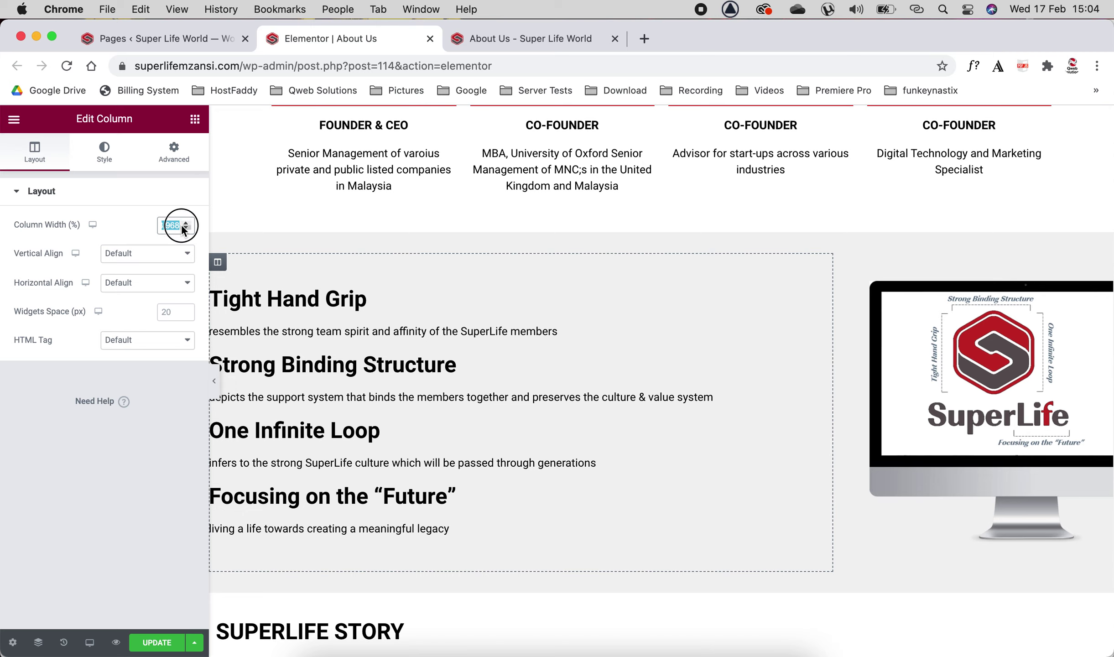
{"action": "mouse_move", "coordinate": [182, 227]}
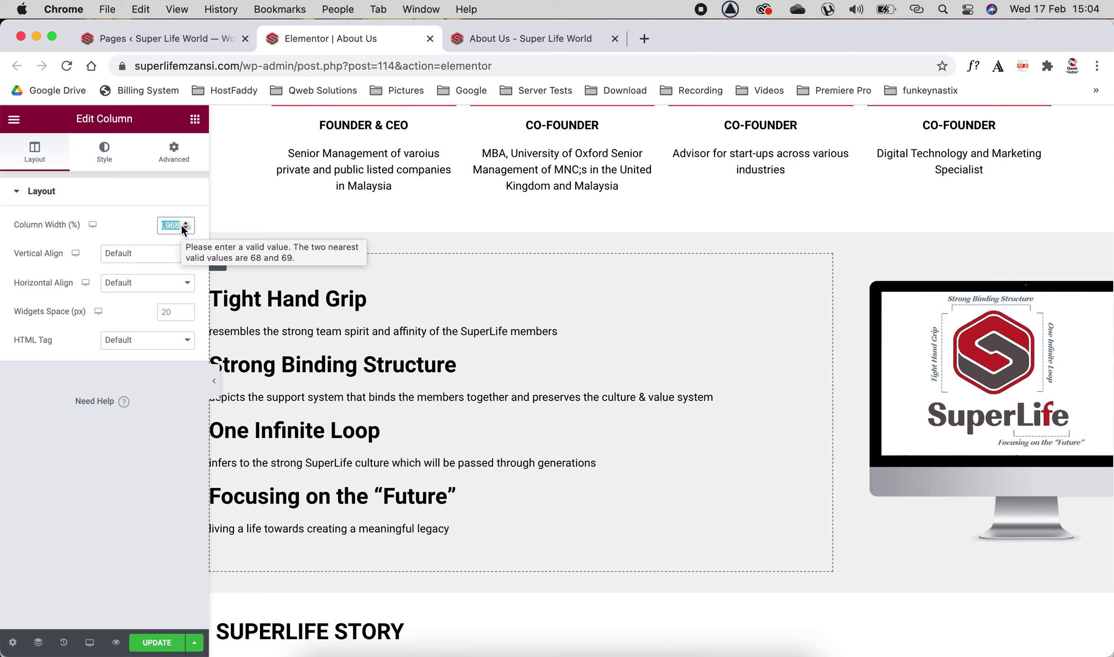
{"action": "left_click", "coordinate": [124, 442]}
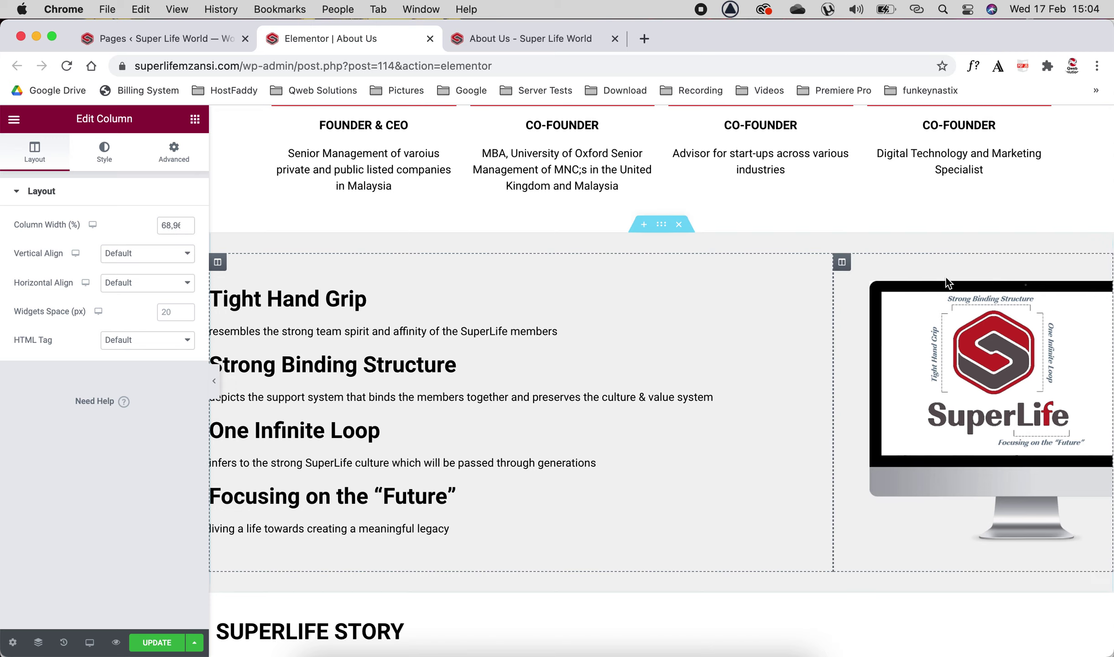
{"action": "left_click", "coordinate": [841, 262]}
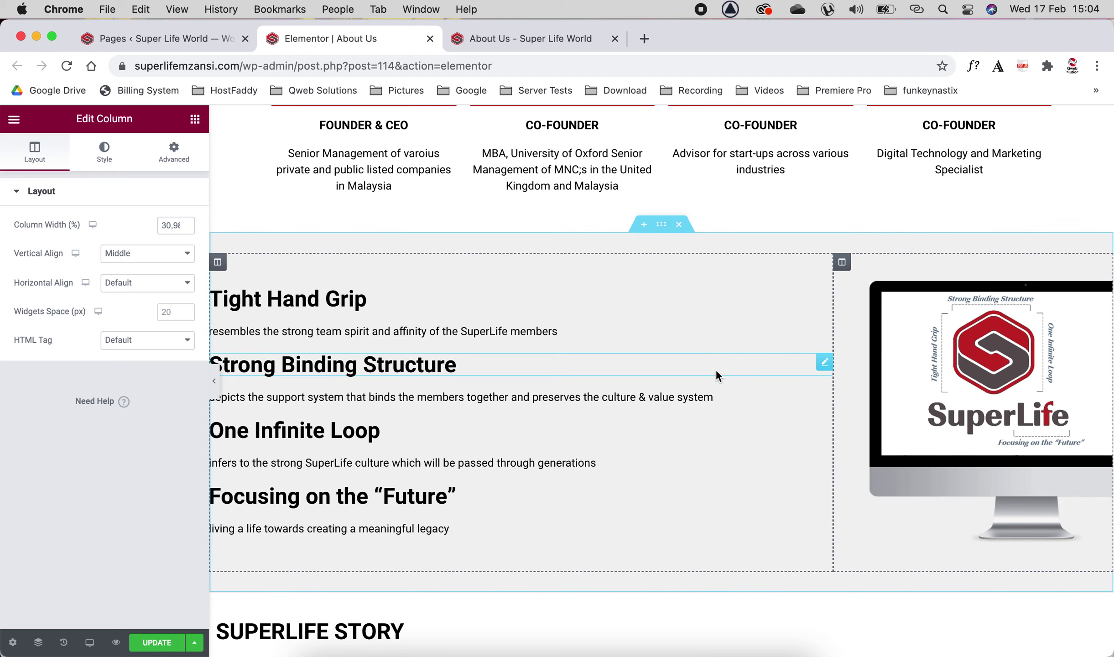
{"action": "mouse_move", "coordinate": [832, 340]}
{"action": "left_mouse_down"}
{"action": "mouse_move", "coordinate": [723, 336]}
{"action": "mouse_move", "coordinate": [805, 341]}
{"action": "mouse_move", "coordinate": [709, 350]}
{"action": "mouse_move", "coordinate": [832, 353]}
{"action": "left_mouse_up"}
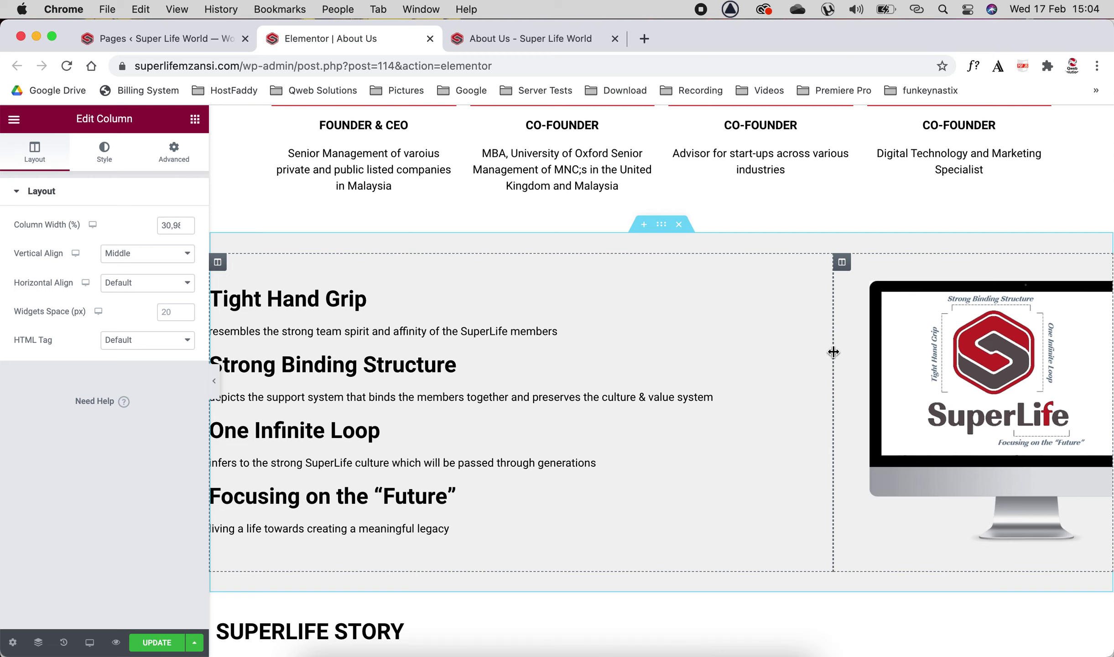
Select the Strong Binding Structure heading and edit its title text.
{"action": "left_click", "coordinate": [339, 365]}
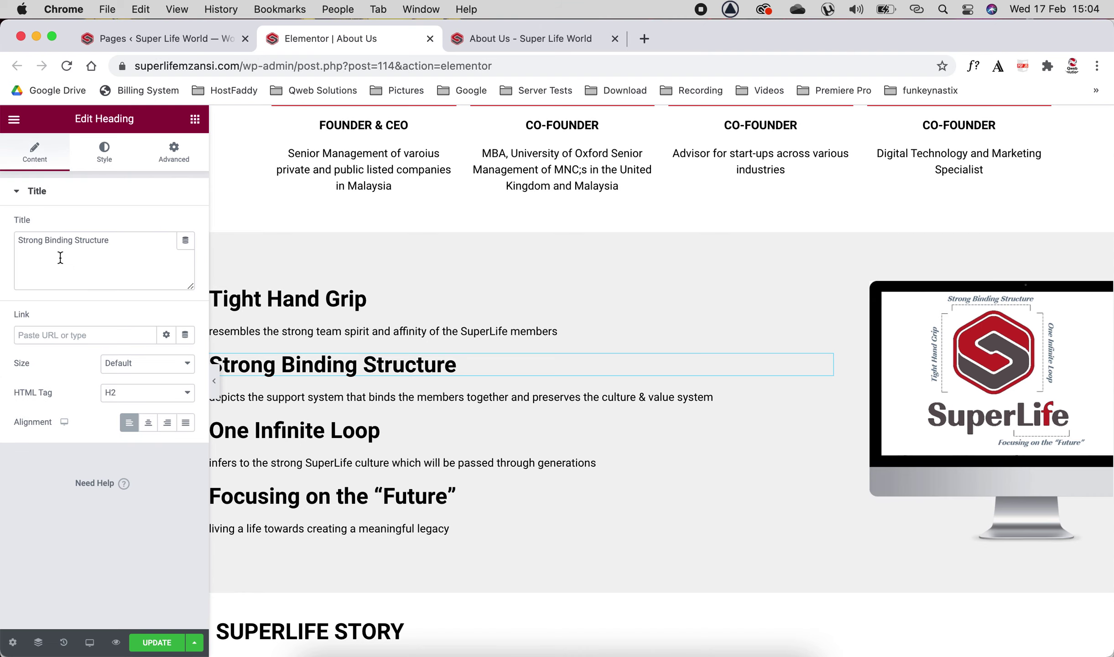
{"action": "left_click", "coordinate": [55, 242]}
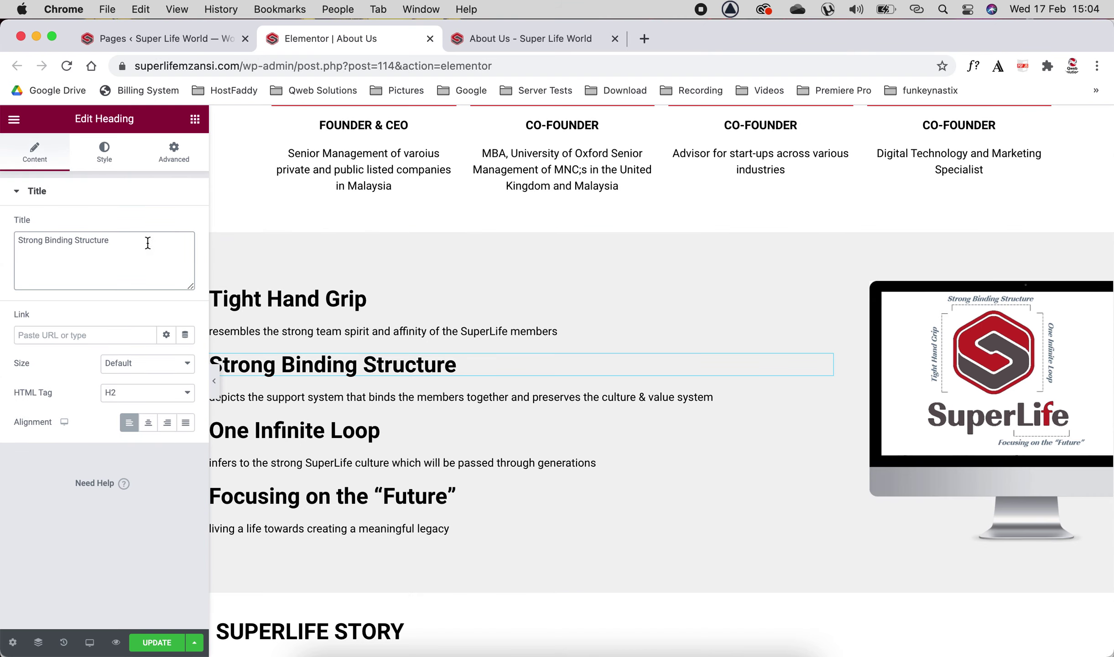
{"action": "left_click", "coordinate": [134, 243]}
{"action": "left_click", "coordinate": [481, 364]}
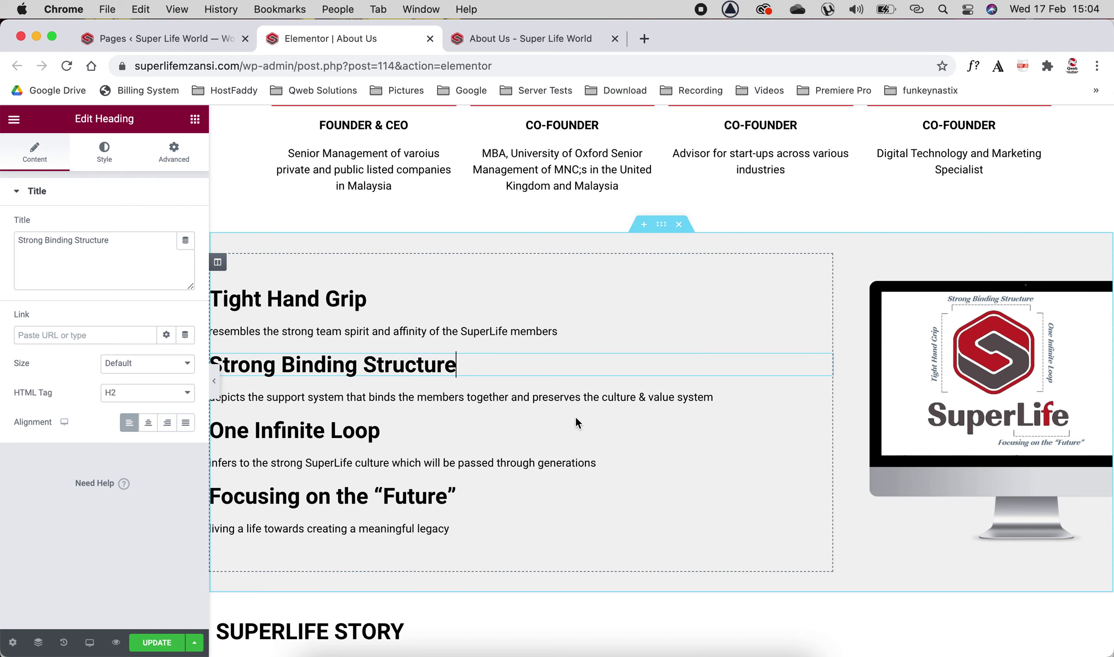
{"action": "scroll", "coordinate": [576, 422], "scroll_direction": "down", "scroll_amount": 9}
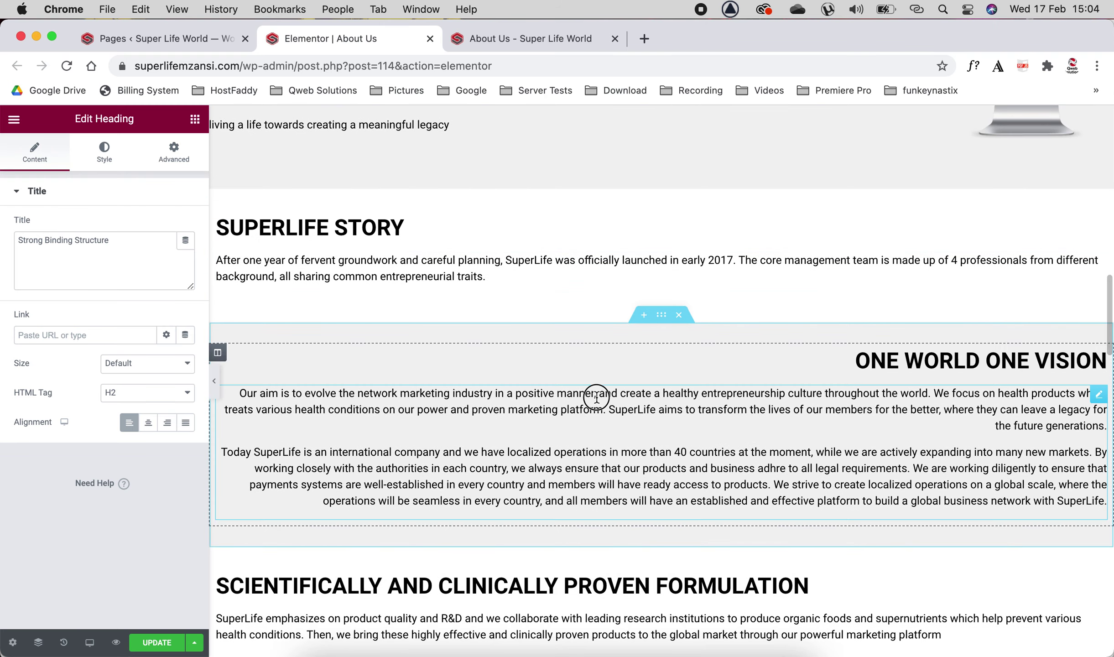
Try left, right and justified alignment on the ONE WORLD ONE VISION text, settling on right.
{"action": "left_click", "coordinate": [596, 395]}
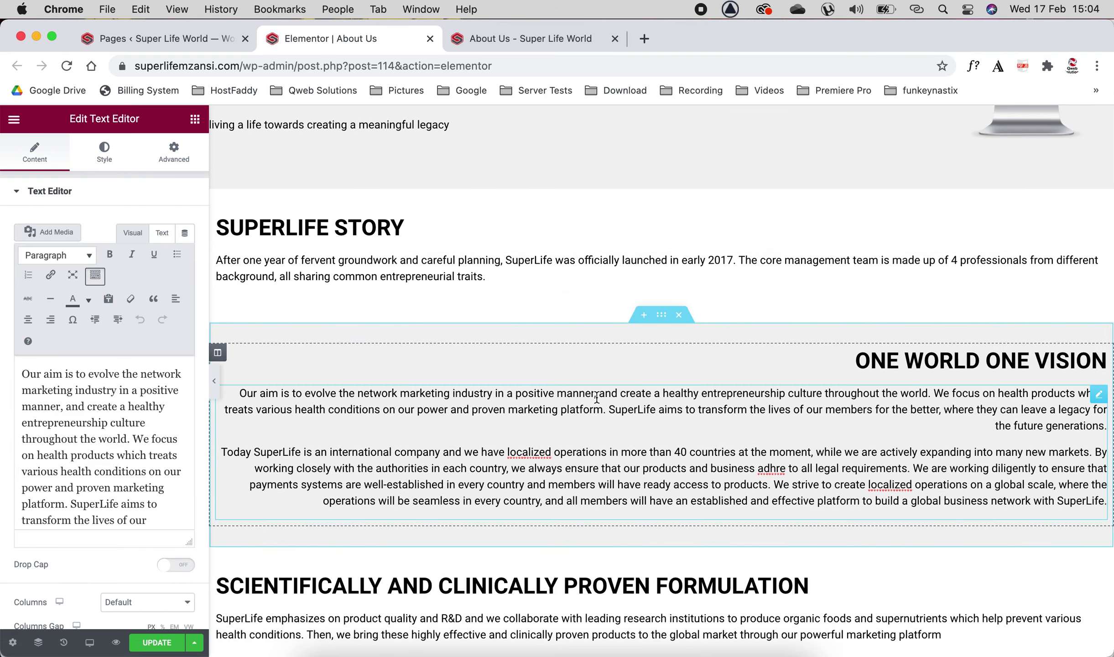
{"action": "left_click", "coordinate": [104, 155]}
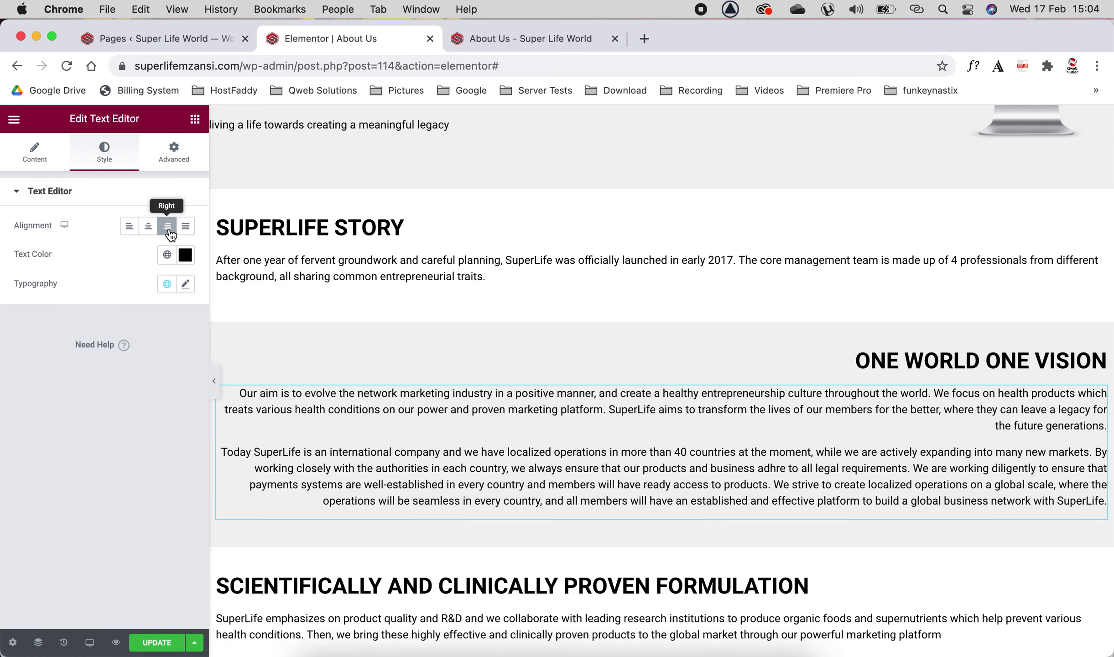
{"action": "left_click", "coordinate": [129, 227]}
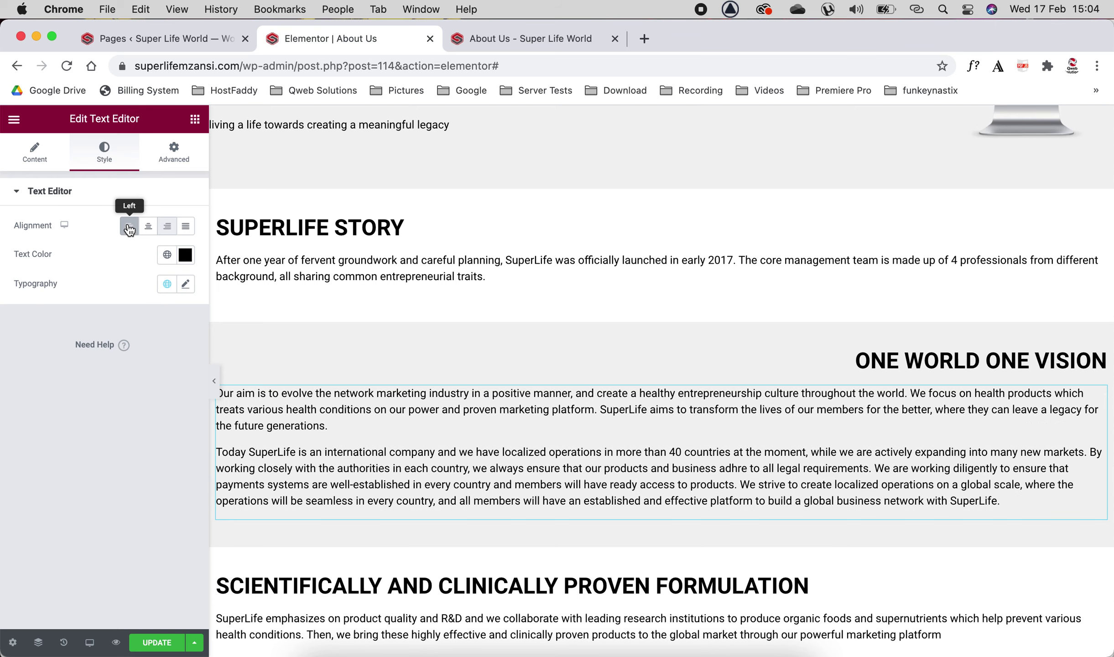
{"action": "left_click", "coordinate": [167, 228]}
{"action": "left_click", "coordinate": [192, 229]}
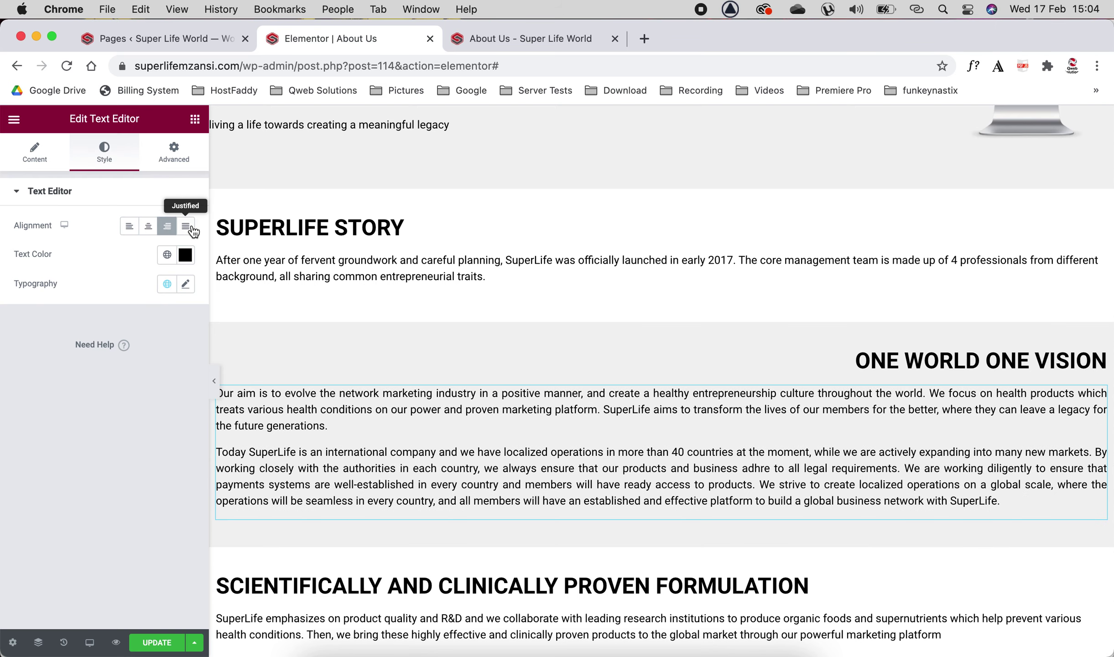
{"action": "left_click", "coordinate": [169, 228]}
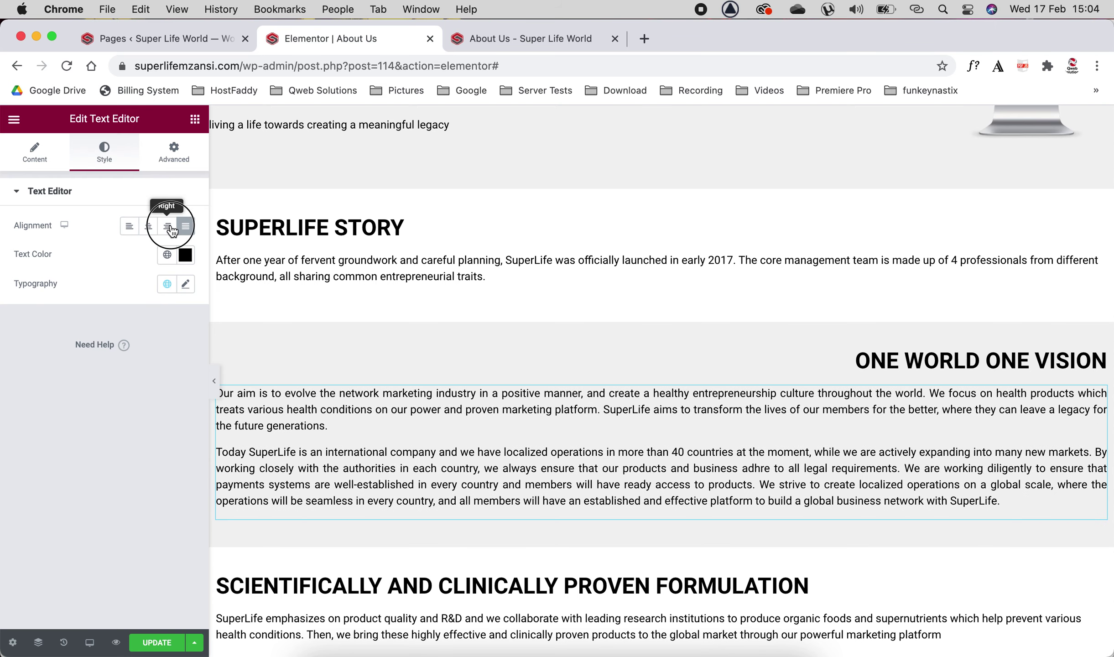
Select the FAQ toggle widget and search the widget library for 'tog'.
{"action": "scroll", "coordinate": [546, 445], "scroll_direction": "down", "scroll_amount": 15}
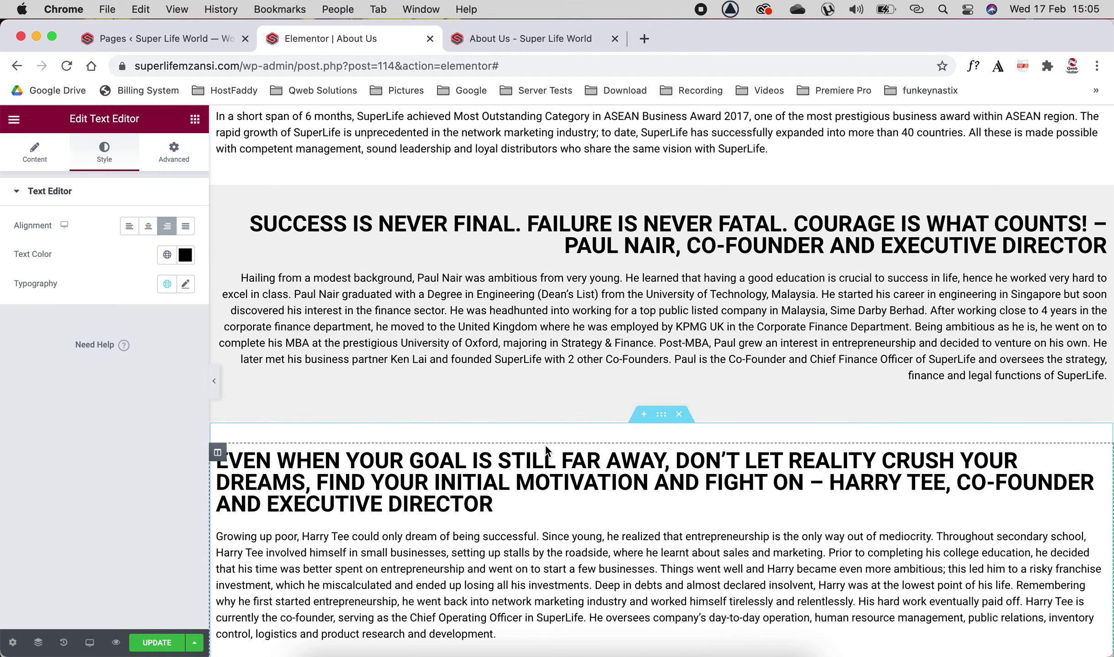
{"action": "scroll", "coordinate": [545, 445], "scroll_direction": "down", "scroll_amount": 15}
{"action": "scroll", "coordinate": [547, 449], "scroll_direction": "down", "scroll_amount": 5}
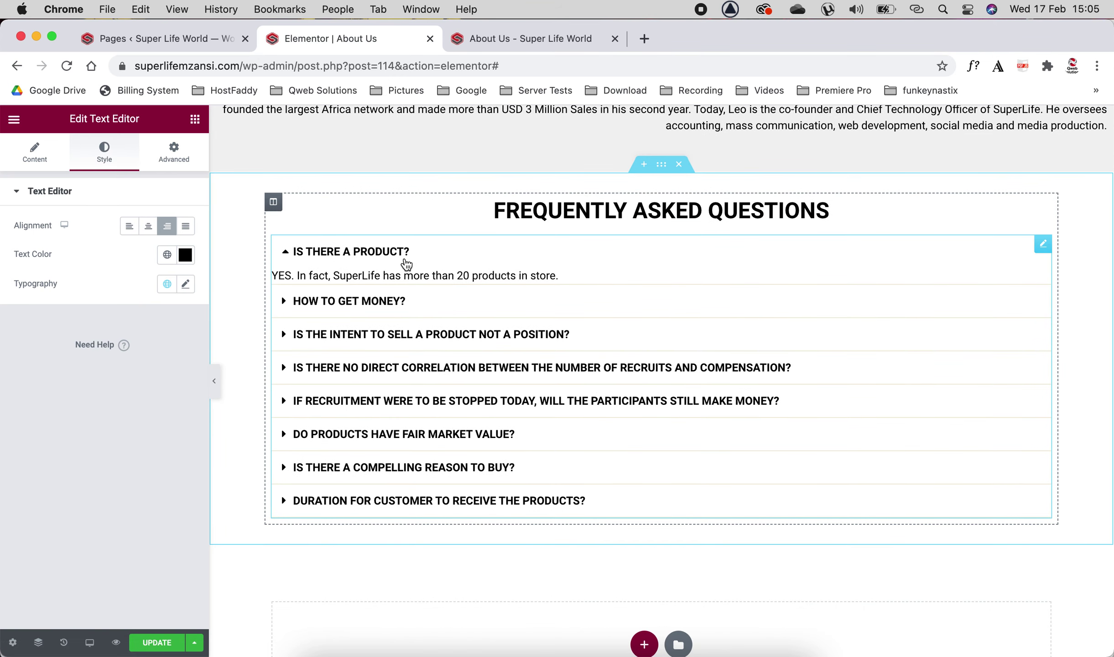
{"action": "left_click", "coordinate": [410, 260]}
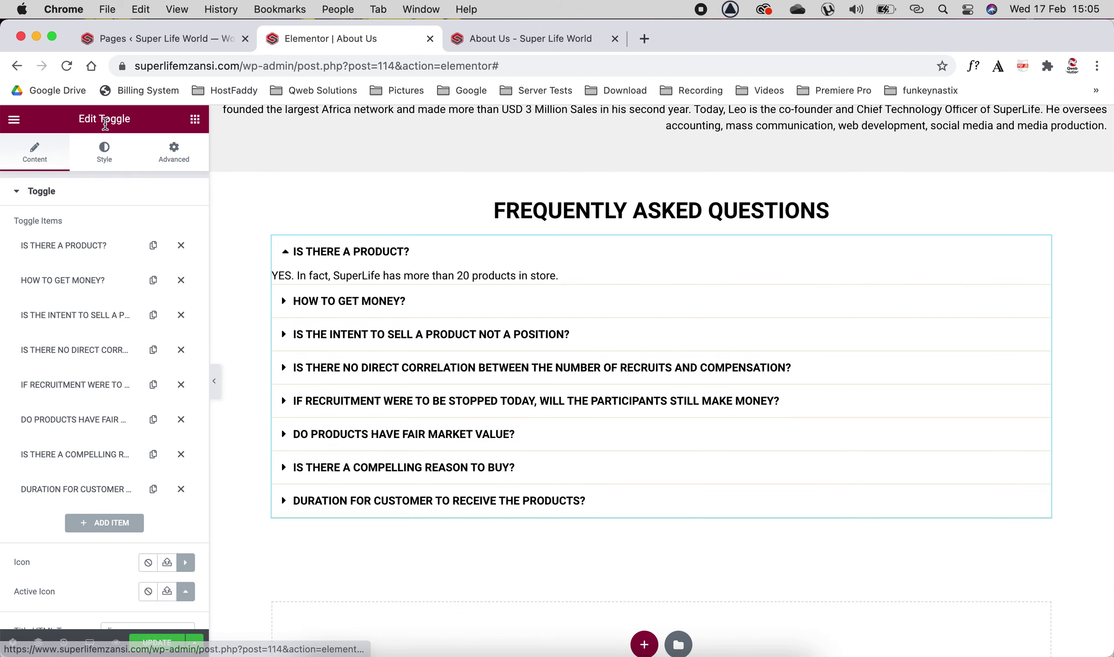
{"action": "left_click", "coordinate": [195, 119]}
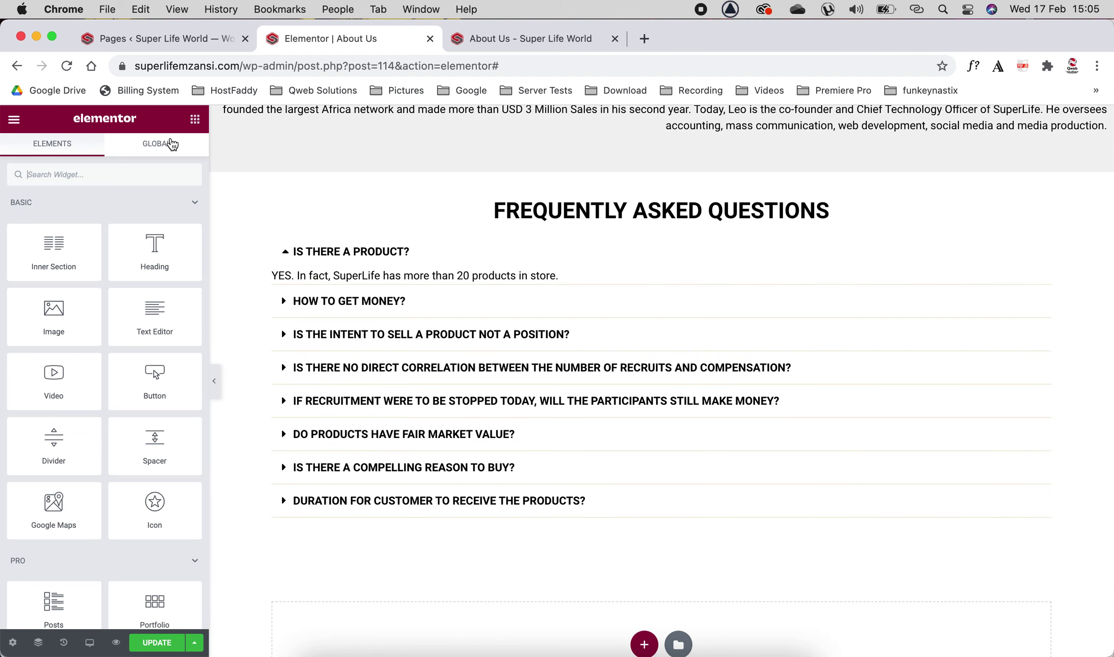
{"action": "type", "text": "togg"}
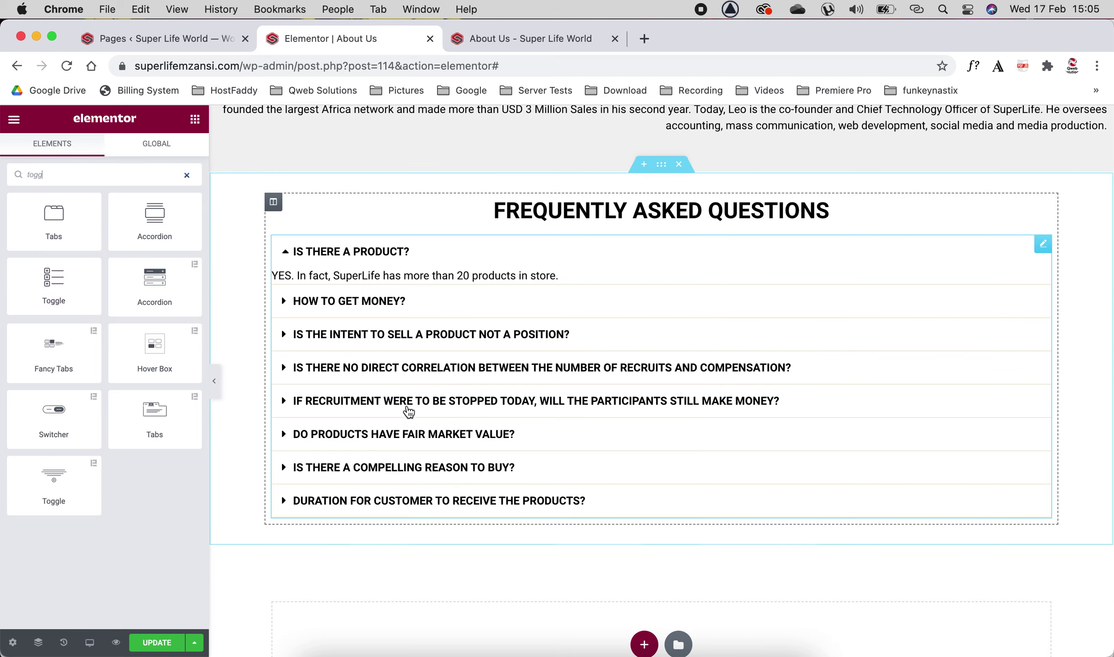
Expand the recruitment answer and inspect the IS THERE A PRODUCT? item's title and answer text.
{"action": "left_click", "coordinate": [409, 411]}
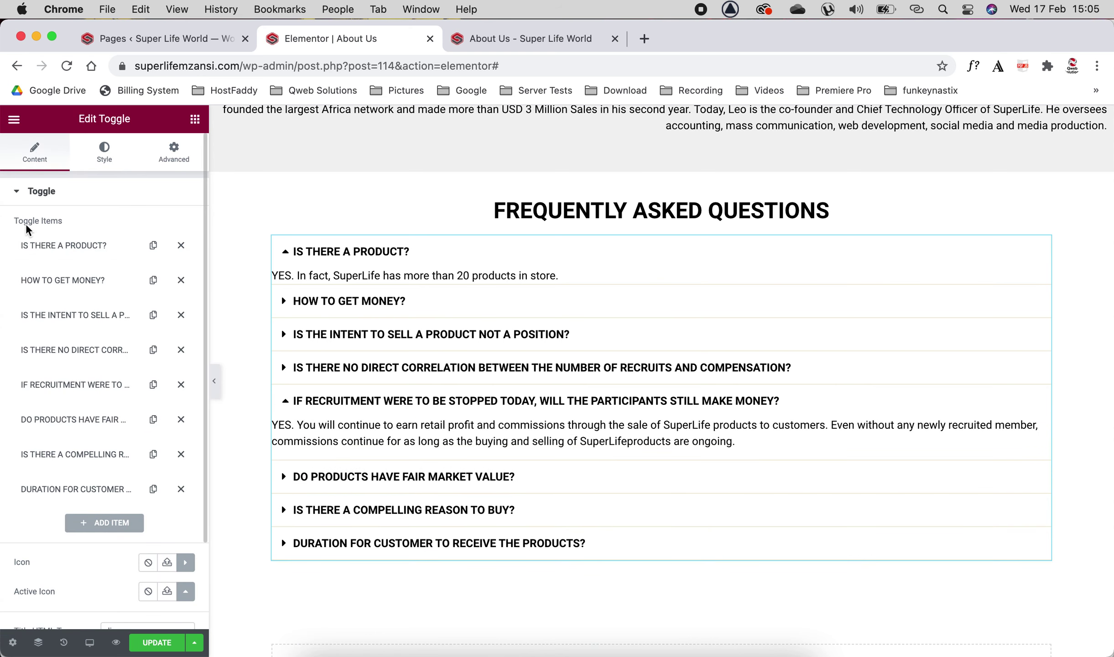
{"action": "left_click", "coordinate": [63, 246]}
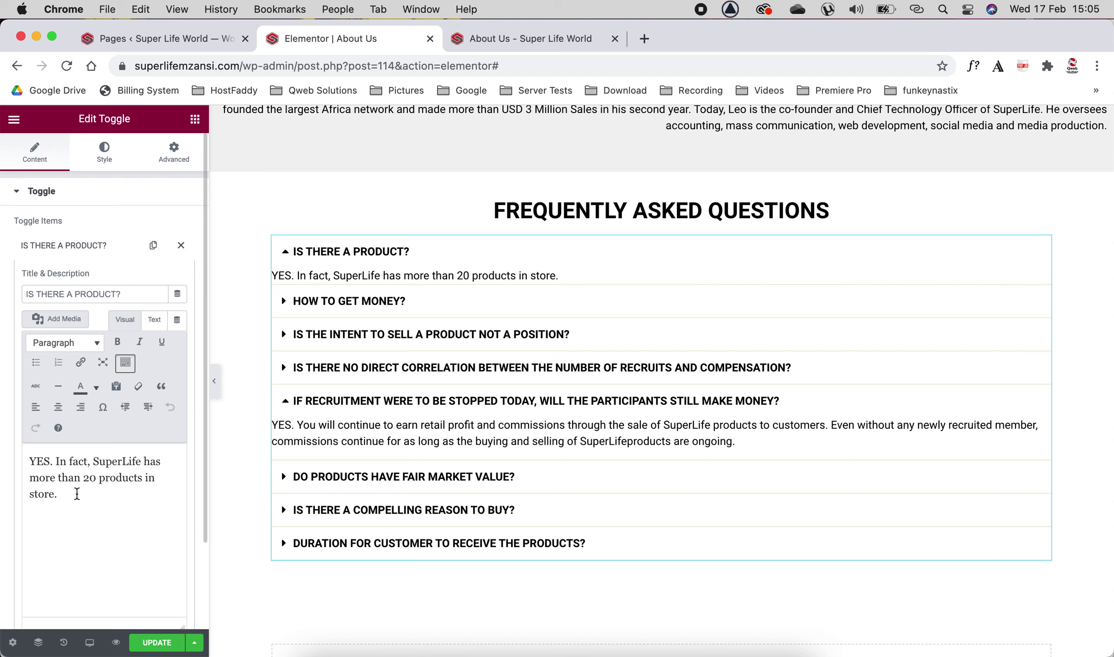
{"action": "left_click_drag", "start_coordinate": [76, 493], "coordinate": [36, 461]}
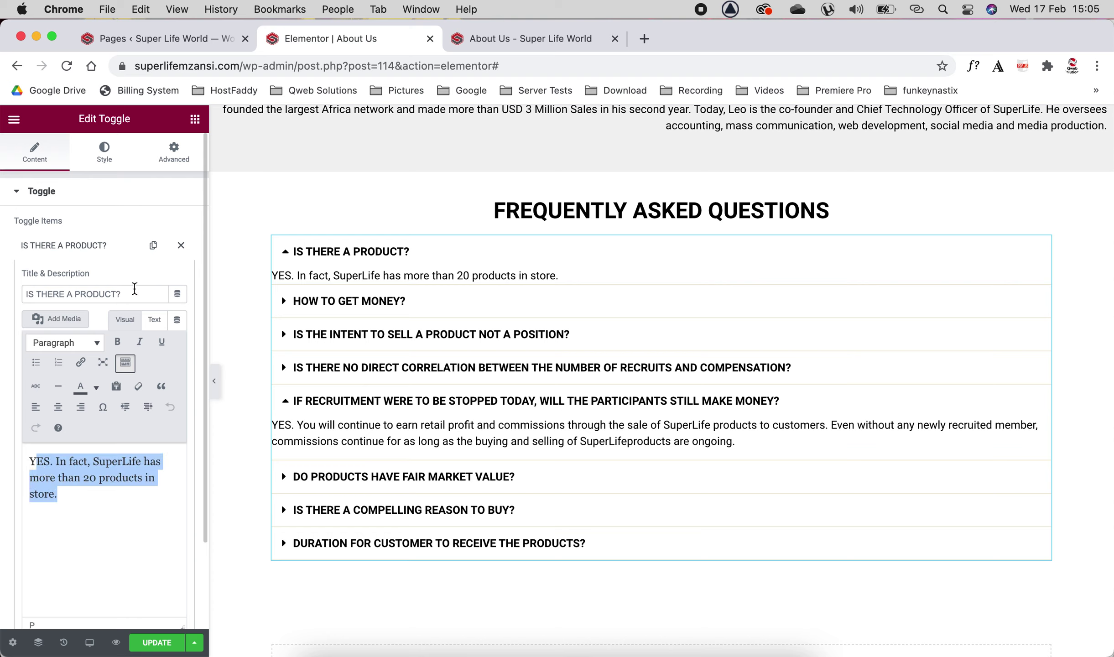
{"action": "left_click", "coordinate": [135, 288]}
{"action": "left_click", "coordinate": [37, 293]}
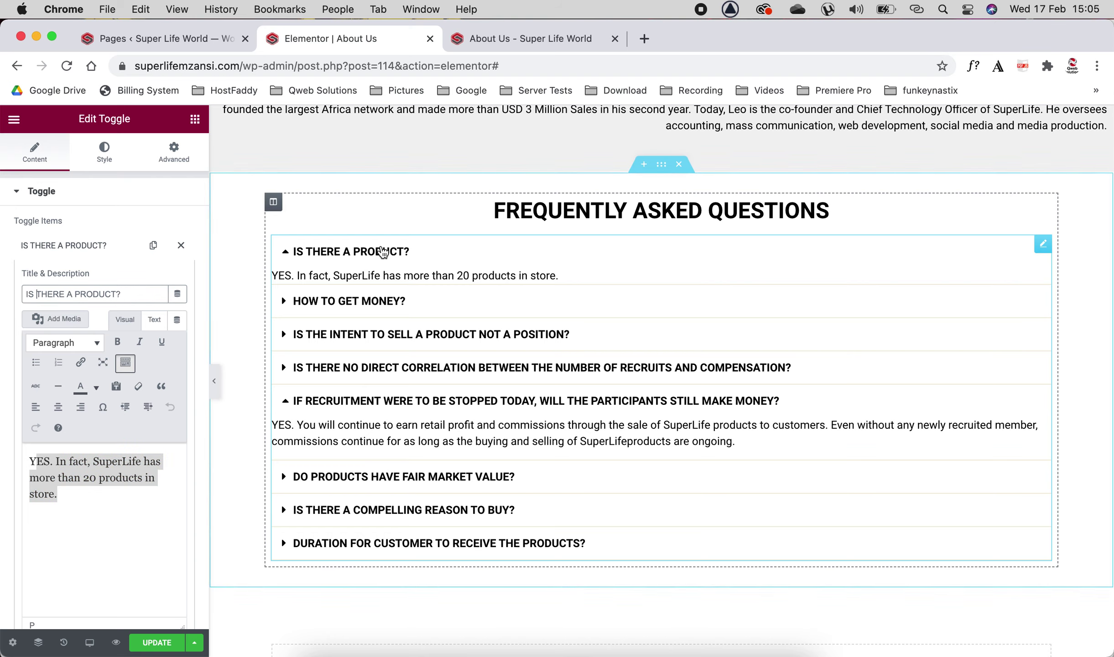
{"action": "left_click", "coordinate": [63, 494]}
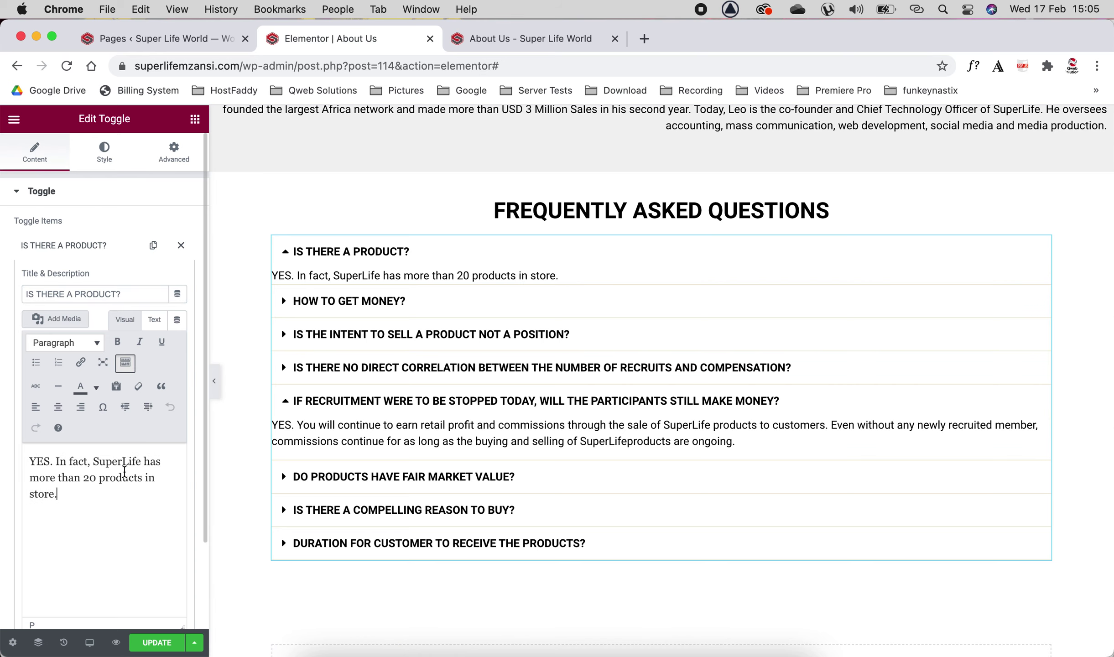
Preview the HOW TO GET MONEY? answer and collapse the first FAQ item's editor.
{"action": "left_click", "coordinate": [437, 301]}
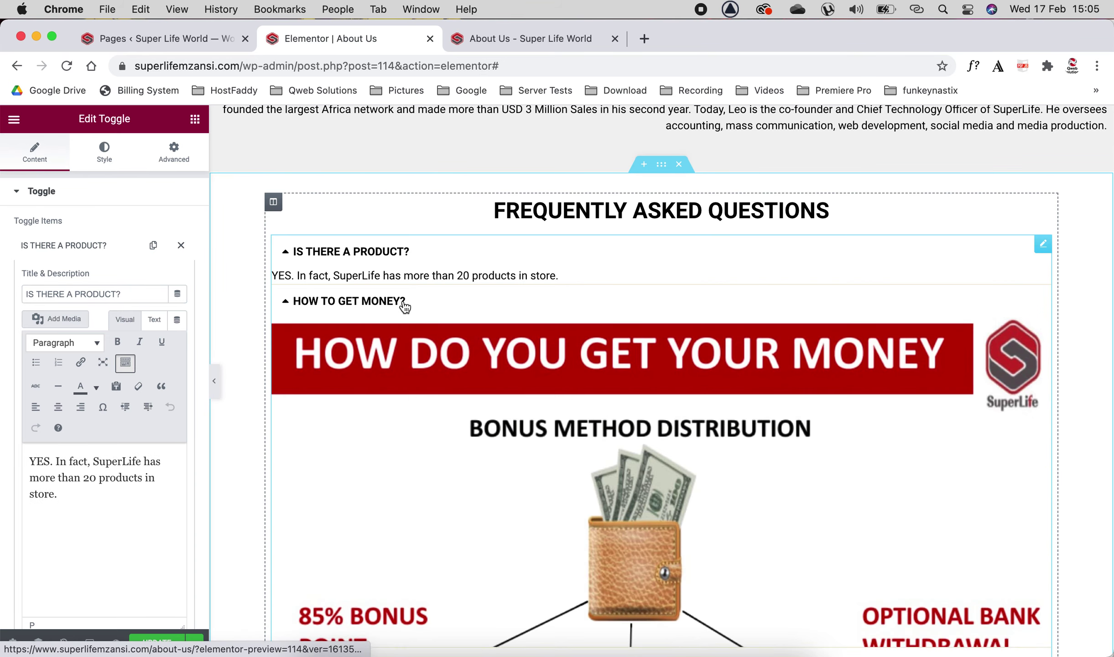
{"action": "scroll", "coordinate": [647, 411], "scroll_direction": "down", "scroll_amount": 1}
{"action": "scroll", "coordinate": [647, 412], "scroll_direction": "down", "scroll_amount": 4}
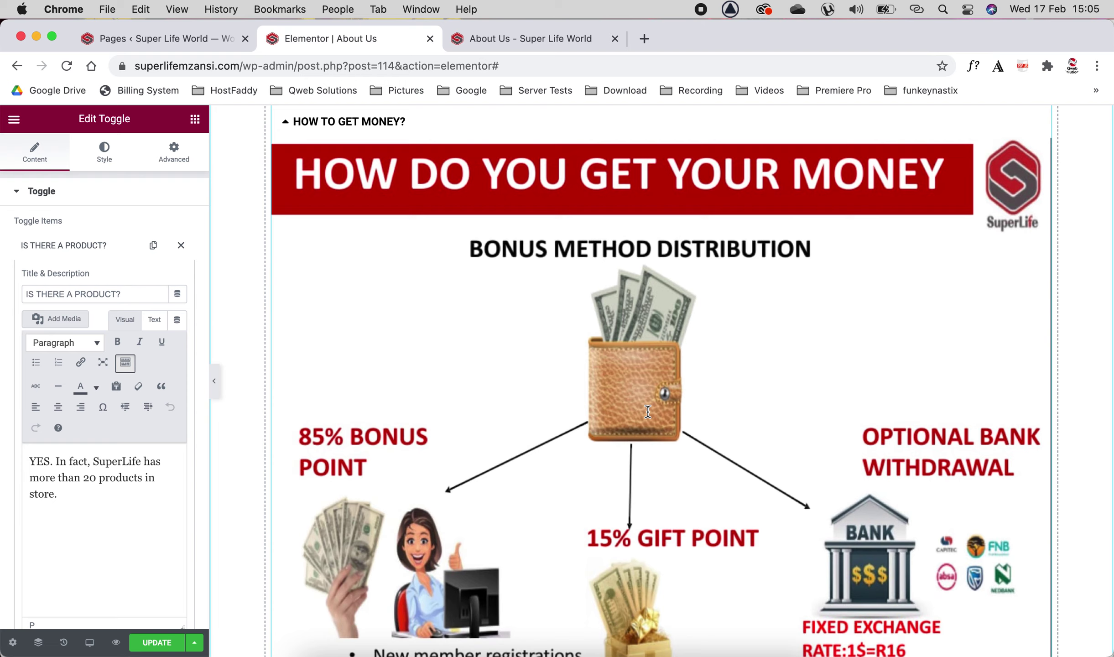
{"action": "scroll", "coordinate": [647, 411], "scroll_direction": "down", "scroll_amount": 5}
{"action": "scroll", "coordinate": [647, 411], "scroll_direction": "up", "scroll_amount": 6}
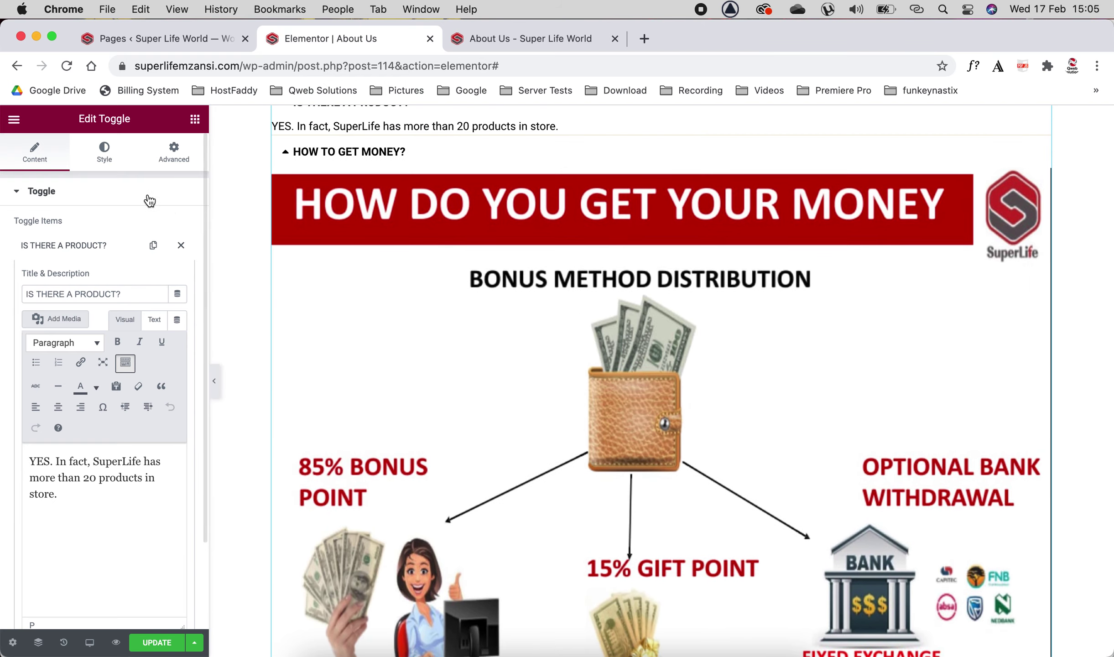
{"action": "left_click", "coordinate": [72, 249]}
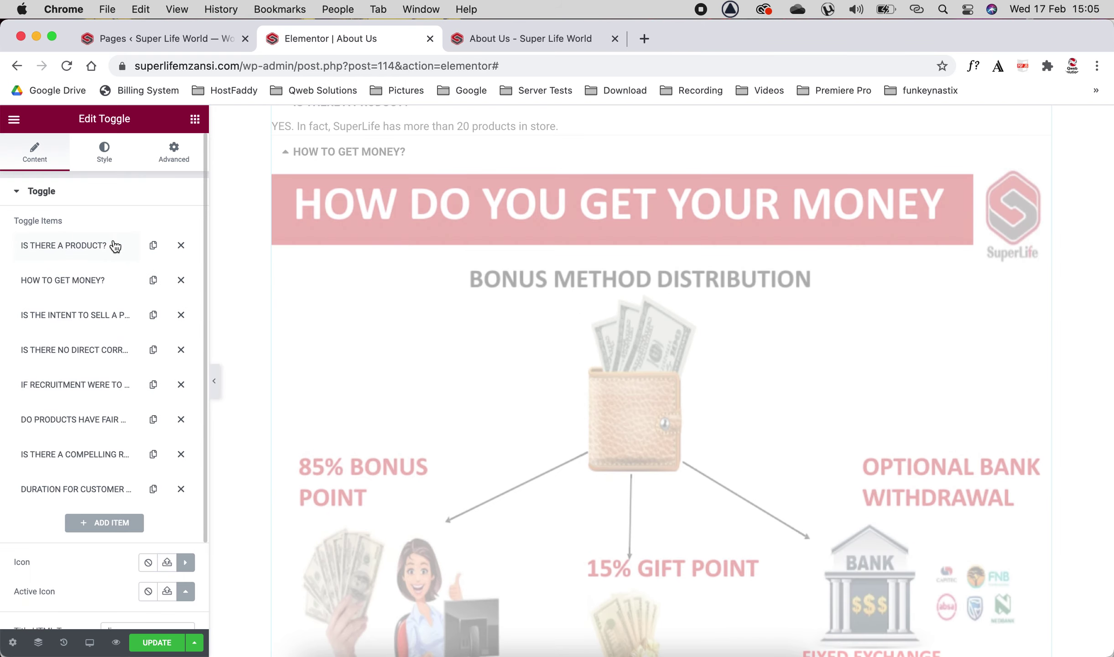
{"action": "left_click", "coordinate": [383, 349]}
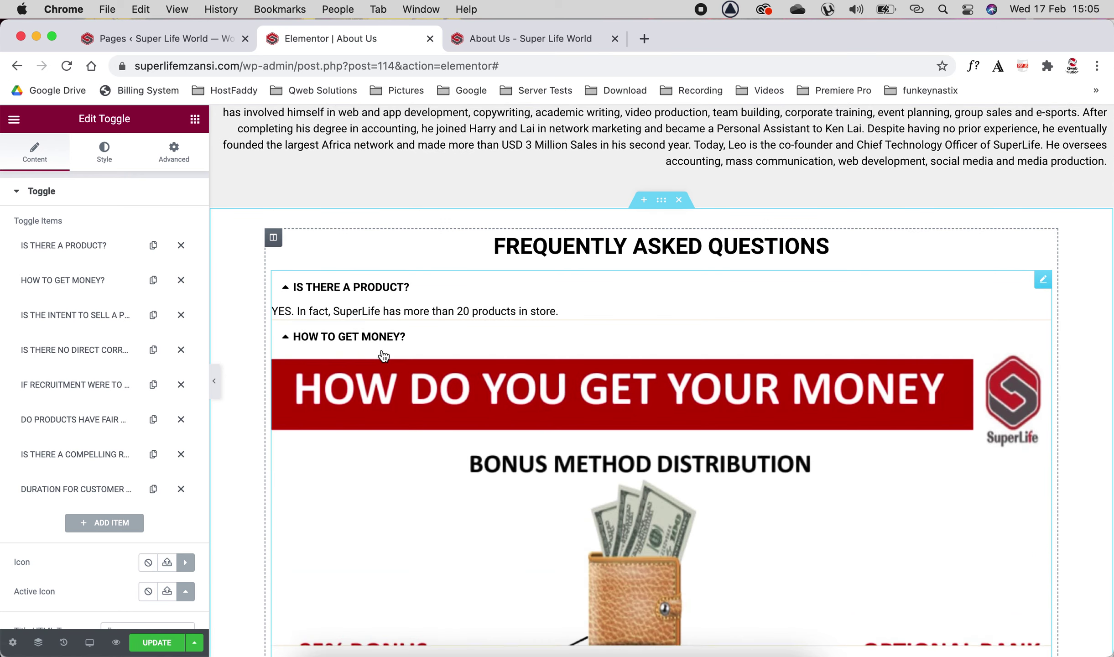
In the HOW TO GET MONEY? item, add a blank line above the chart image.
{"action": "left_click", "coordinate": [49, 282]}
{"action": "left_click", "coordinate": [52, 540]}
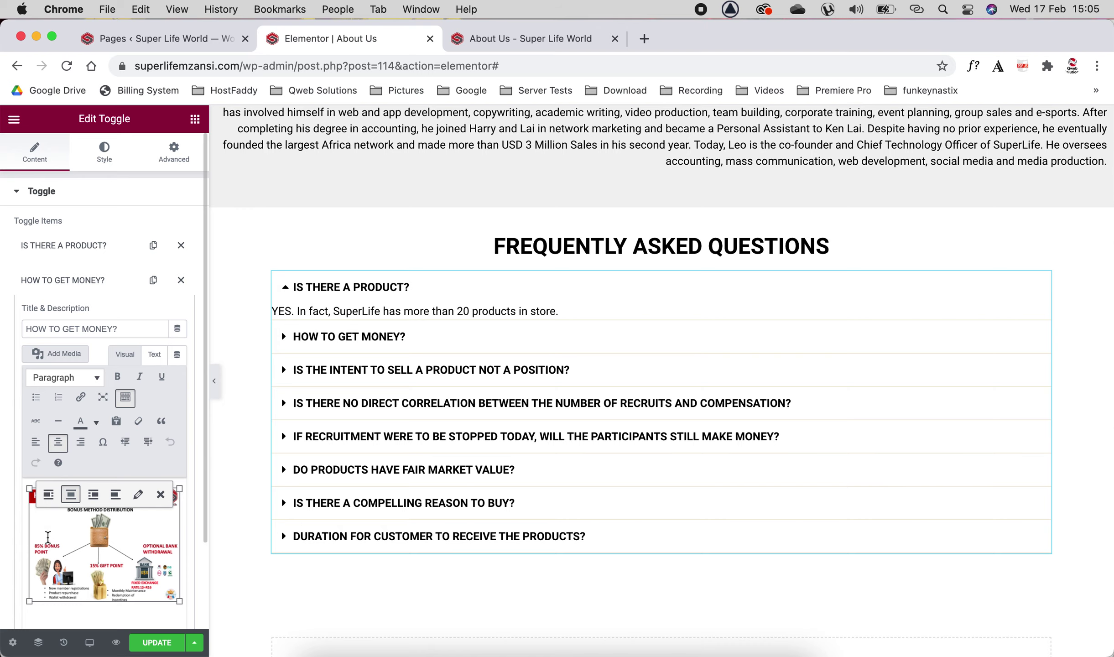
{"action": "left_click", "coordinate": [28, 483]}
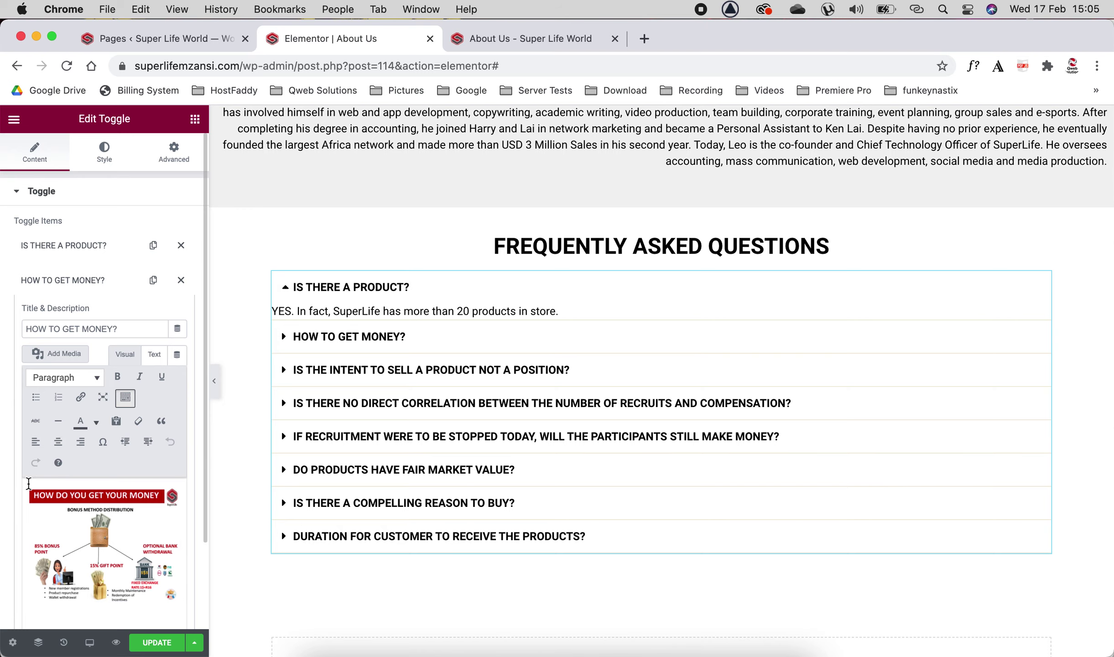
{"action": "key", "text": "Return"}
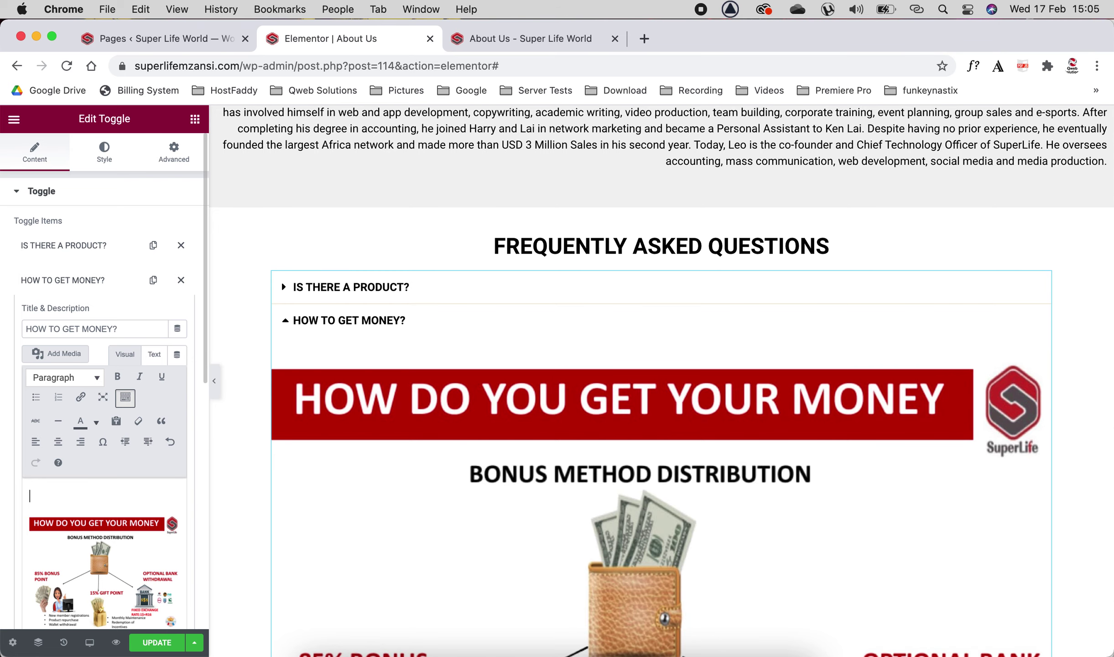
{"action": "left_click", "coordinate": [61, 355]}
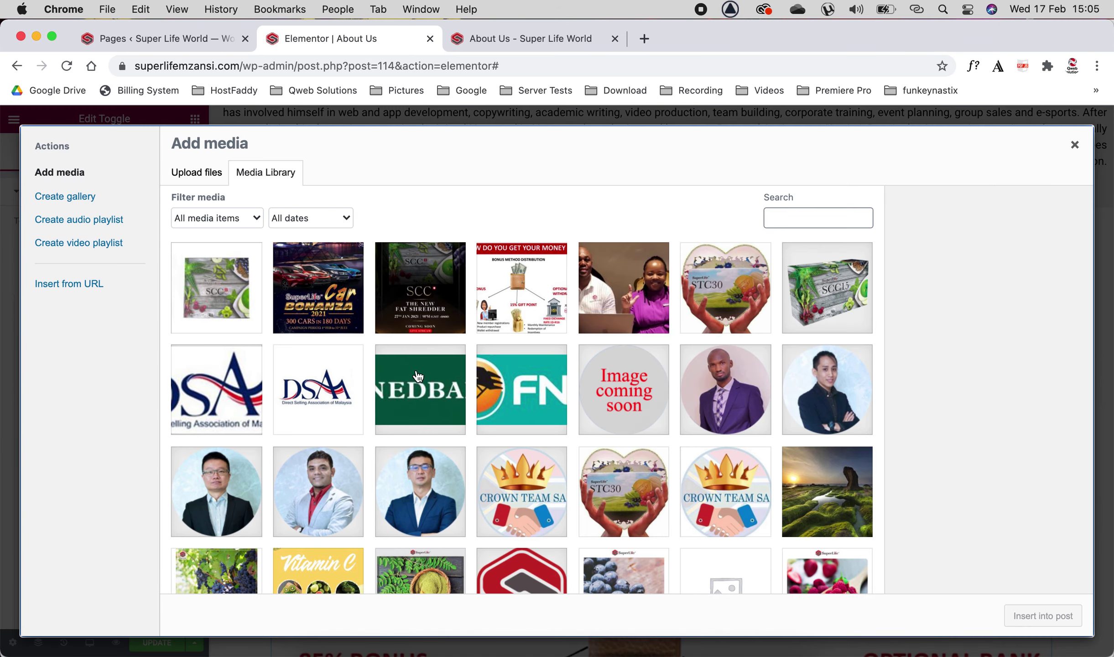
Insert the money chart image from the Media Library into the answer.
{"action": "left_click", "coordinate": [535, 300]}
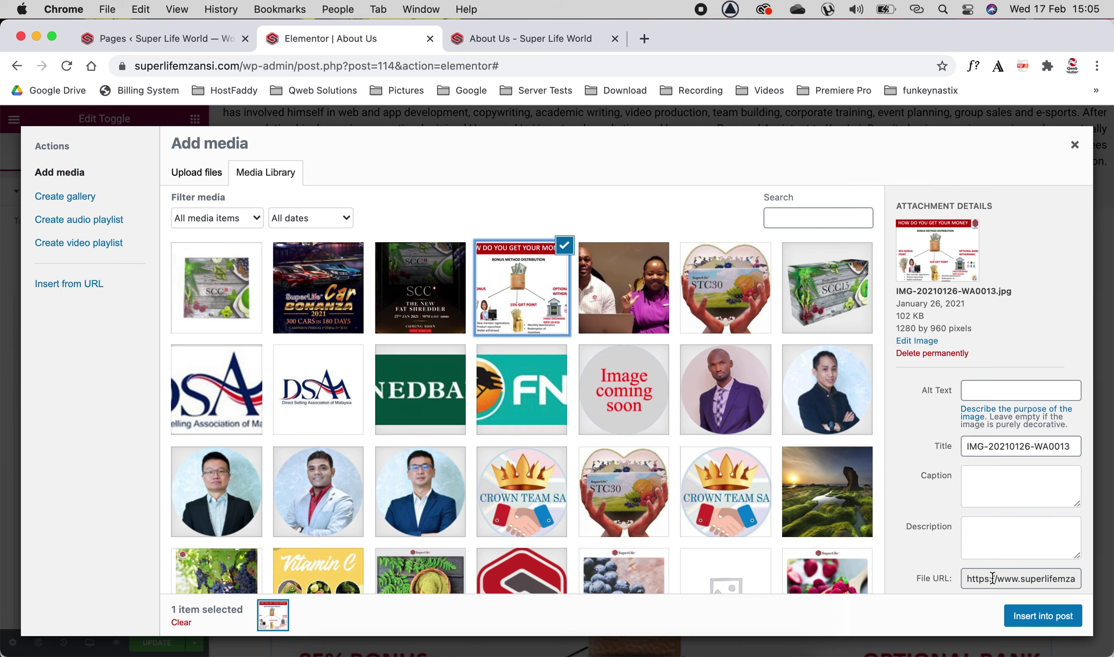
{"action": "left_click", "coordinate": [1014, 618]}
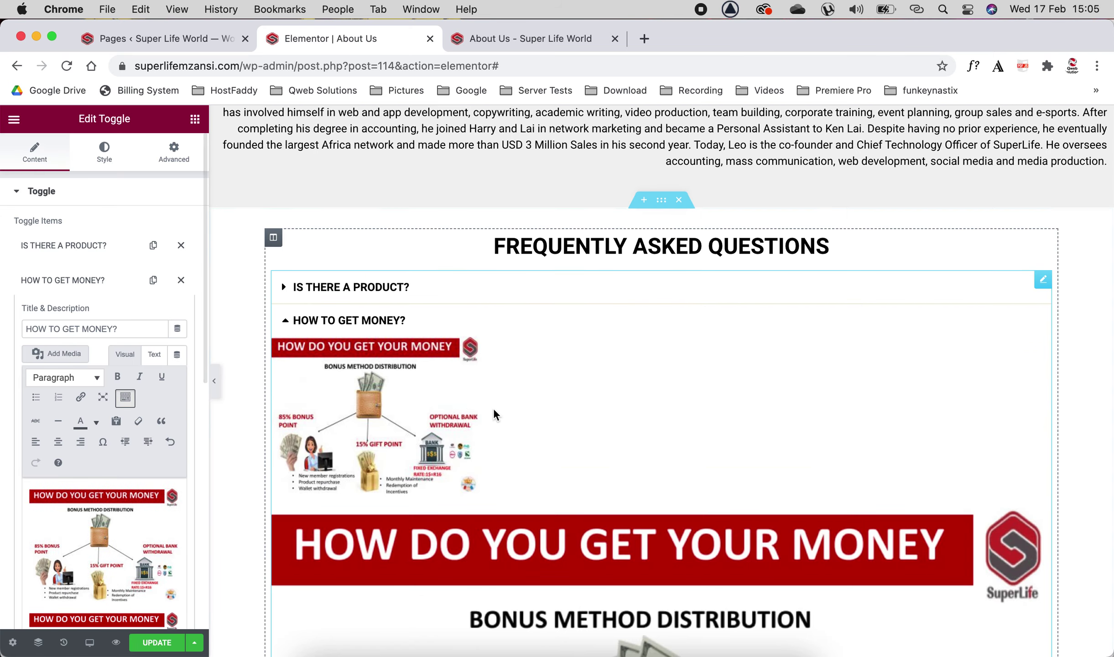
{"action": "scroll", "coordinate": [533, 418], "scroll_direction": "down", "scroll_amount": 3}
{"action": "scroll", "coordinate": [533, 418], "scroll_direction": "up", "scroll_amount": 1}
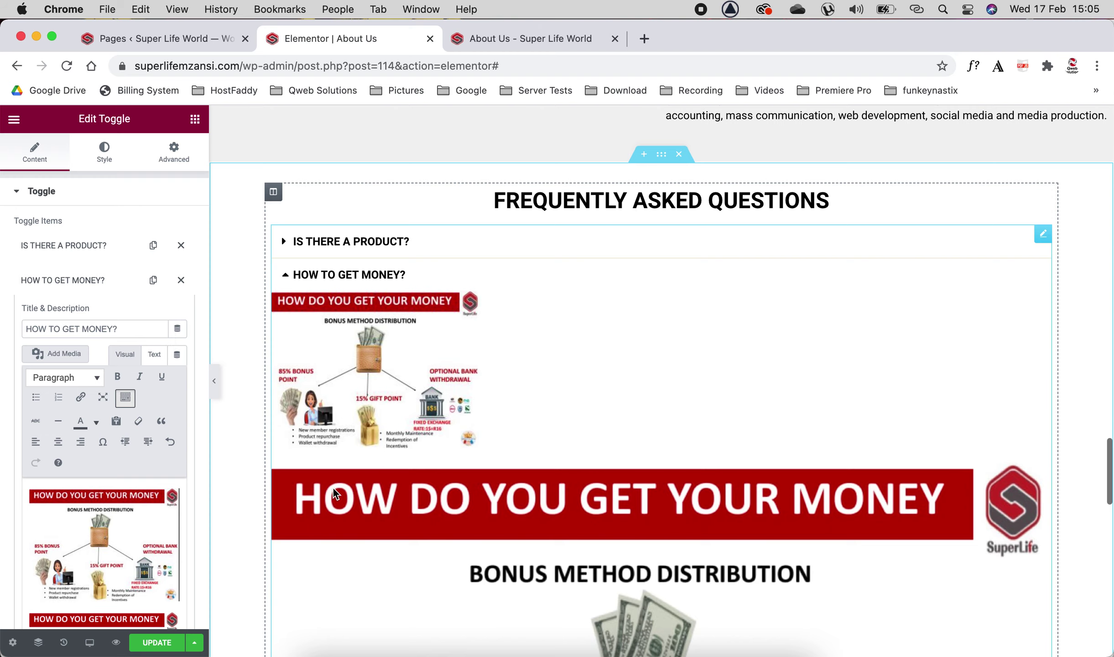
Set the inserted chart to centre alignment and Full Size 1280 × 960.
{"action": "left_click", "coordinate": [100, 540]}
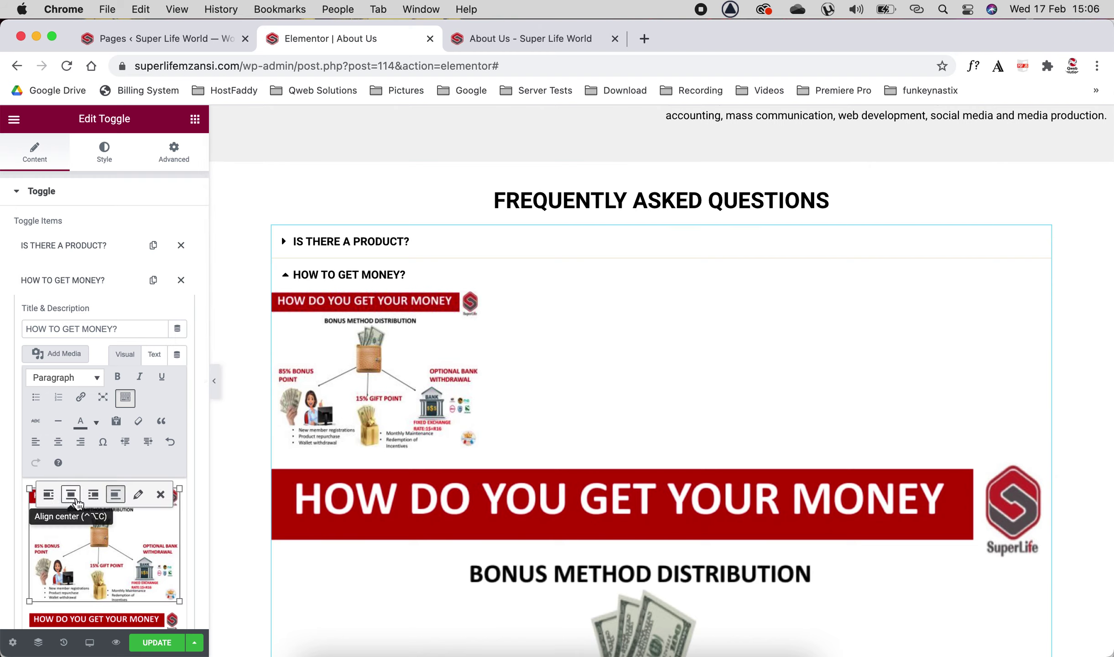
{"action": "left_click", "coordinate": [139, 496]}
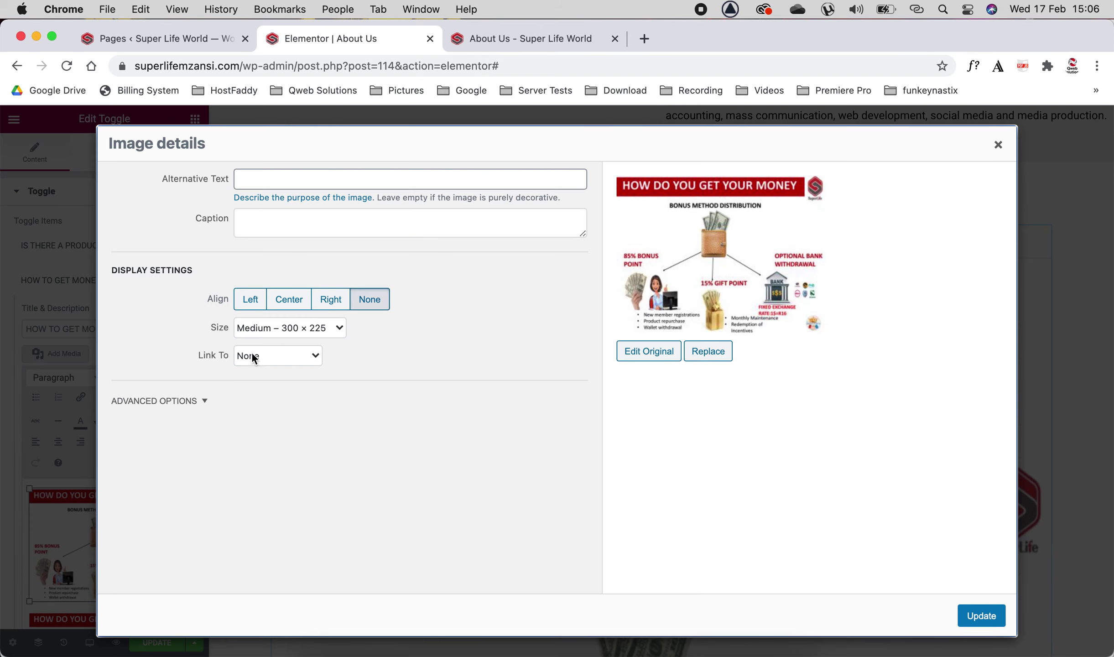
{"action": "left_click", "coordinate": [295, 305]}
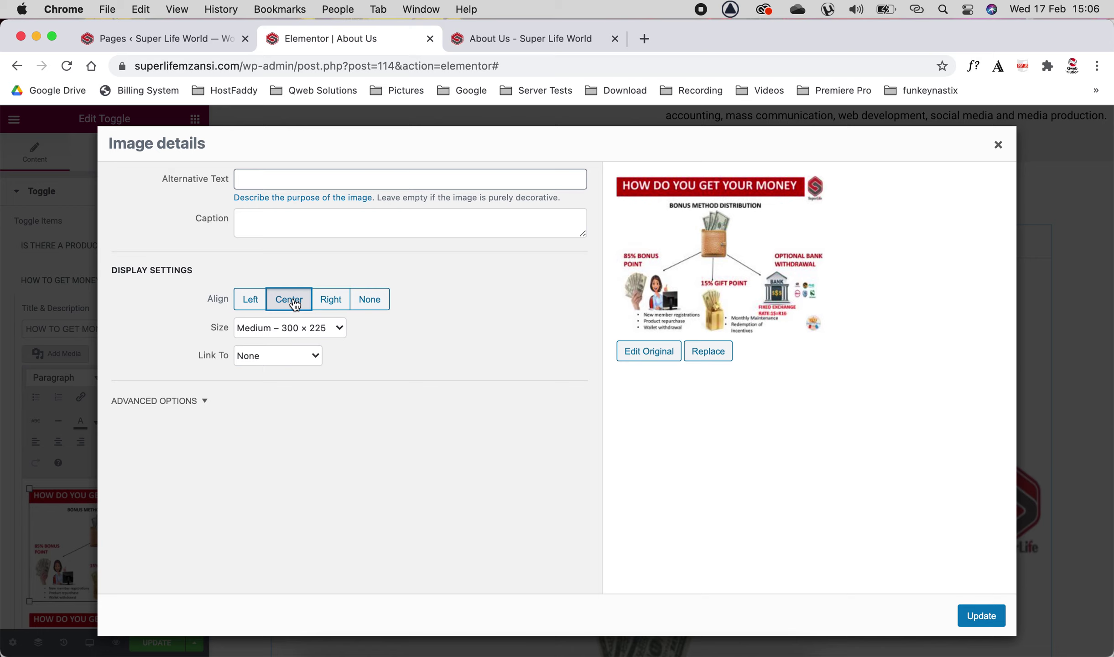
{"action": "left_click", "coordinate": [293, 329]}
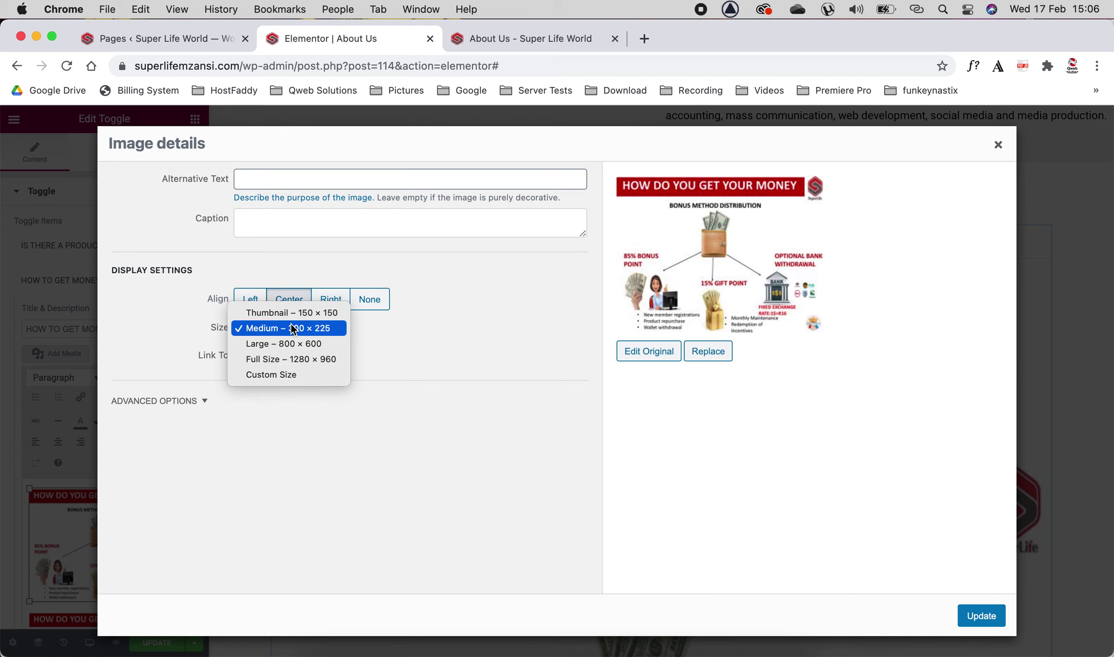
{"action": "left_click", "coordinate": [279, 359]}
{"action": "left_click", "coordinate": [982, 615]}
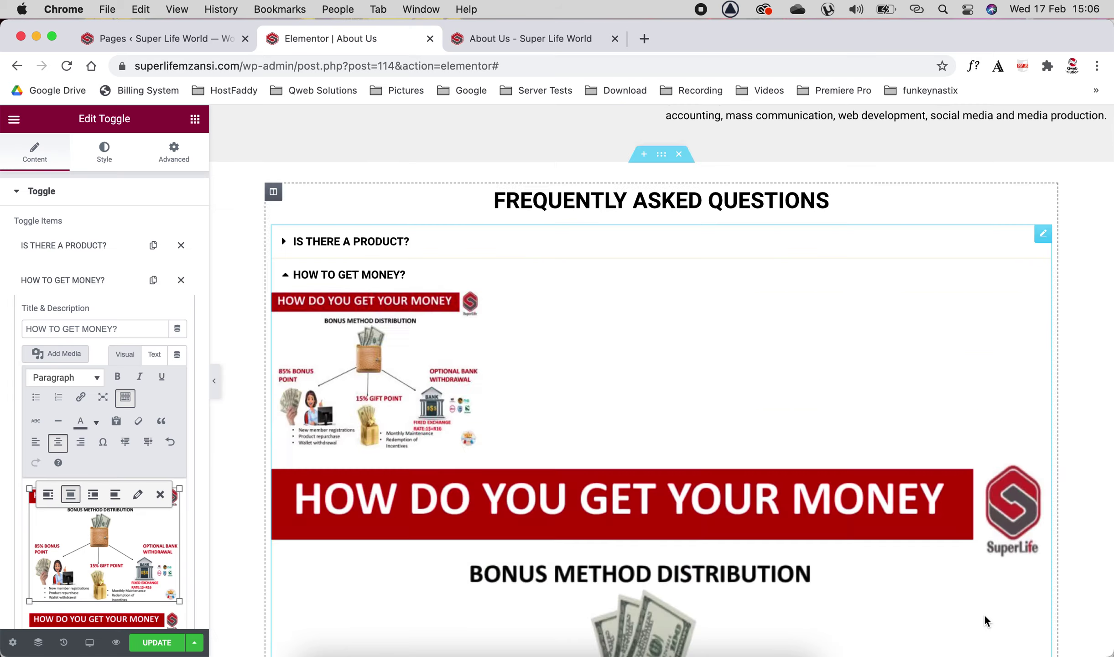
{"action": "scroll", "coordinate": [460, 398], "scroll_direction": "down", "scroll_amount": 10}
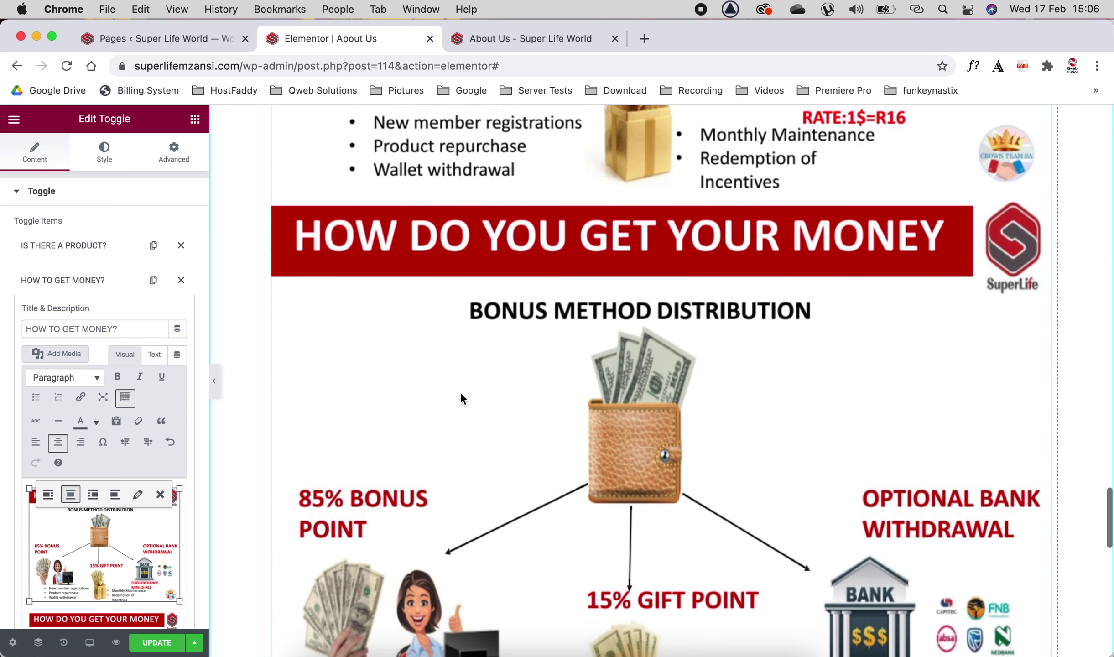
Delete the duplicate money chart, undo the accidental second deletion, then open the product-selling question.
{"action": "scroll", "coordinate": [460, 398], "scroll_direction": "up", "scroll_amount": 5}
{"action": "scroll", "coordinate": [460, 395], "scroll_direction": "down", "scroll_amount": 6}
{"action": "scroll", "coordinate": [460, 394], "scroll_direction": "up", "scroll_amount": 6}
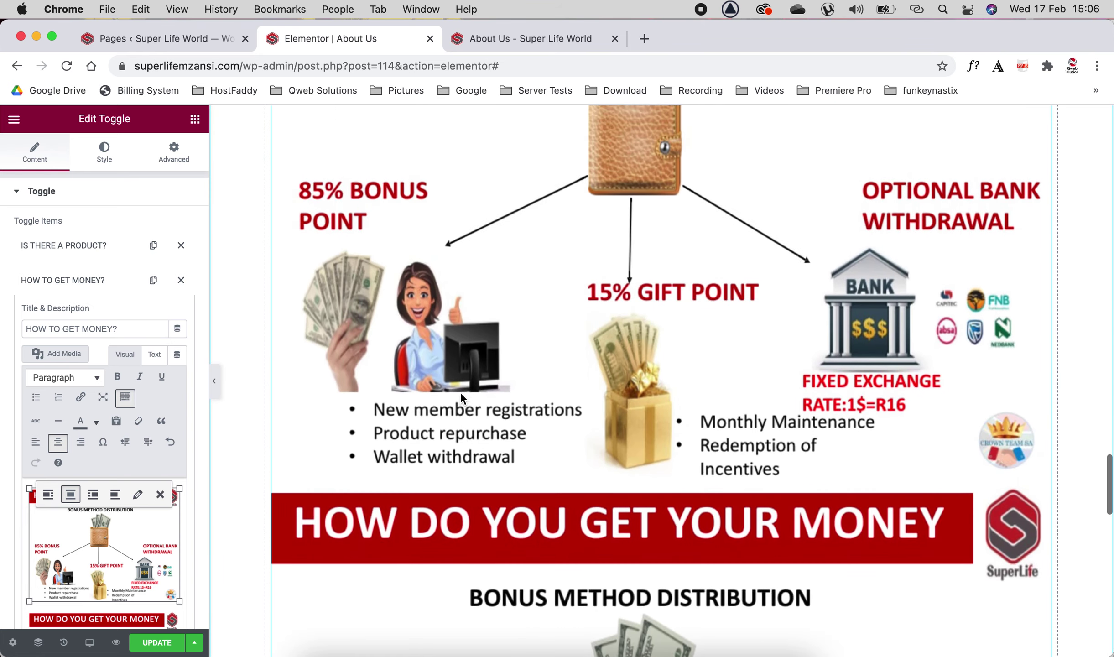
{"action": "left_click", "coordinate": [160, 493]}
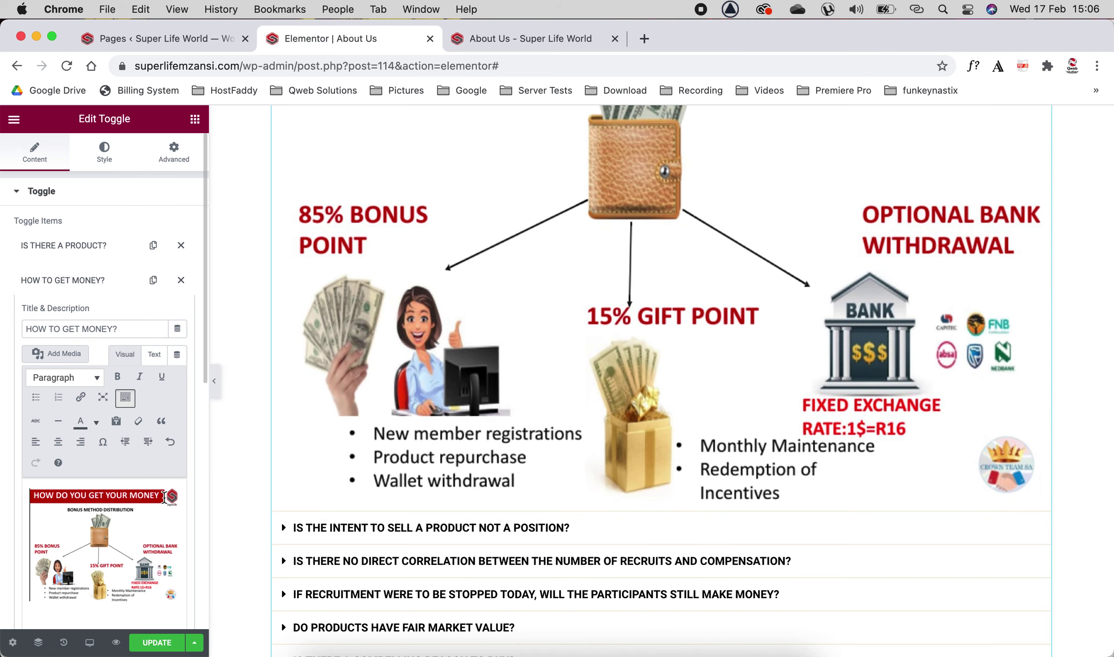
{"action": "left_click", "coordinate": [104, 519]}
{"action": "key", "text": "BackSpace"}
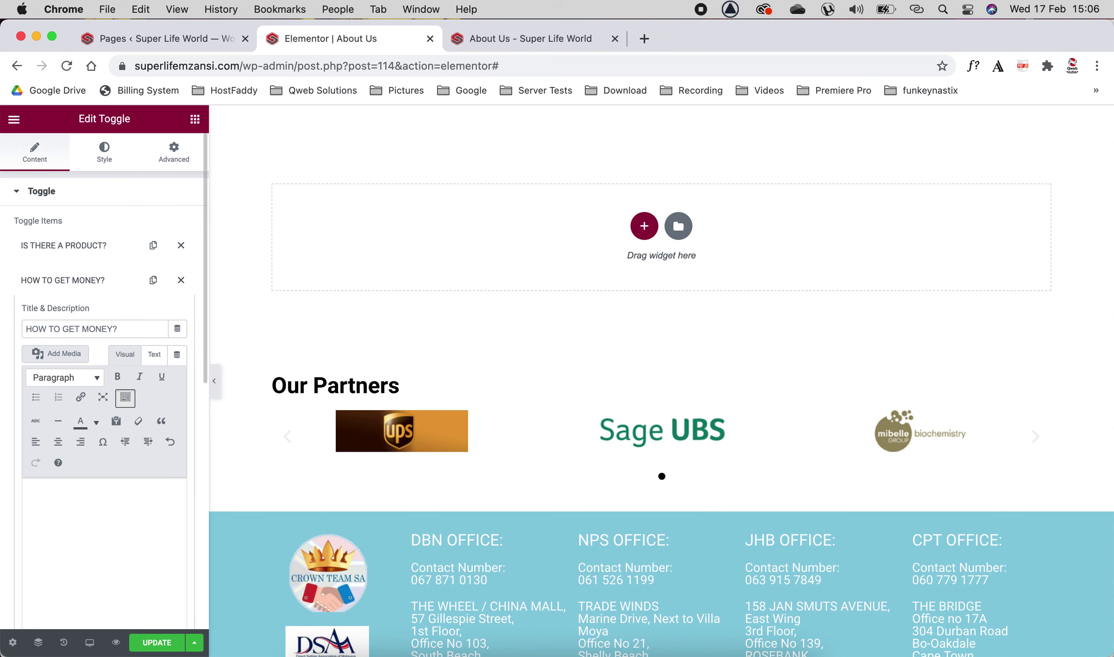
{"action": "key", "text": "super+z"}
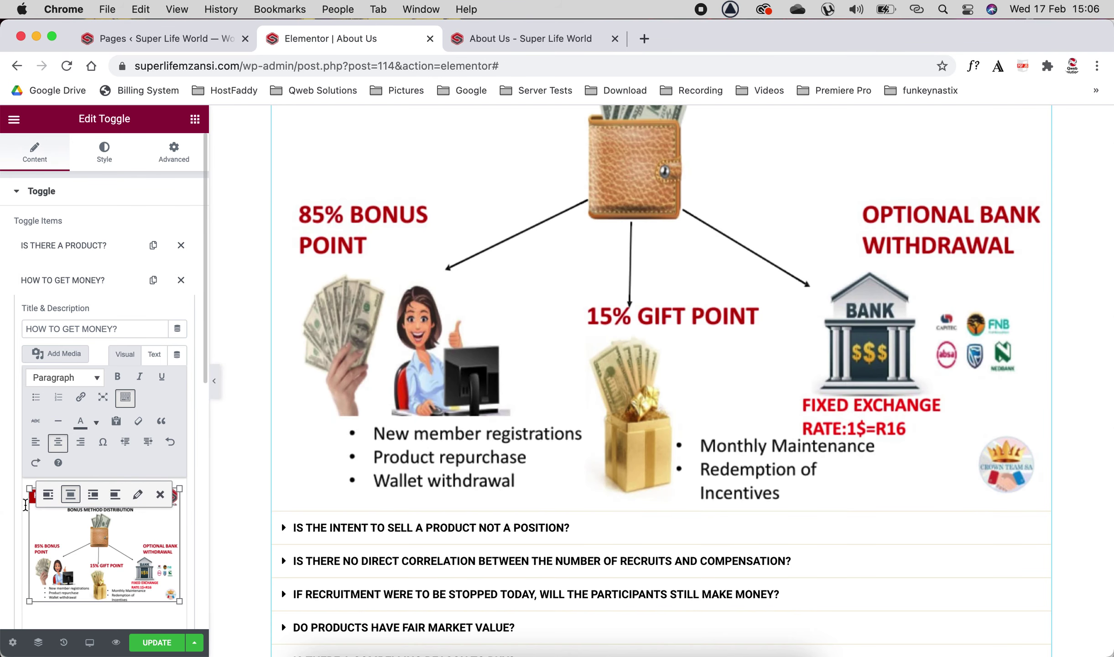
{"action": "left_click", "coordinate": [74, 282]}
{"action": "left_click", "coordinate": [74, 316]}
{"action": "left_click", "coordinate": [75, 317]}
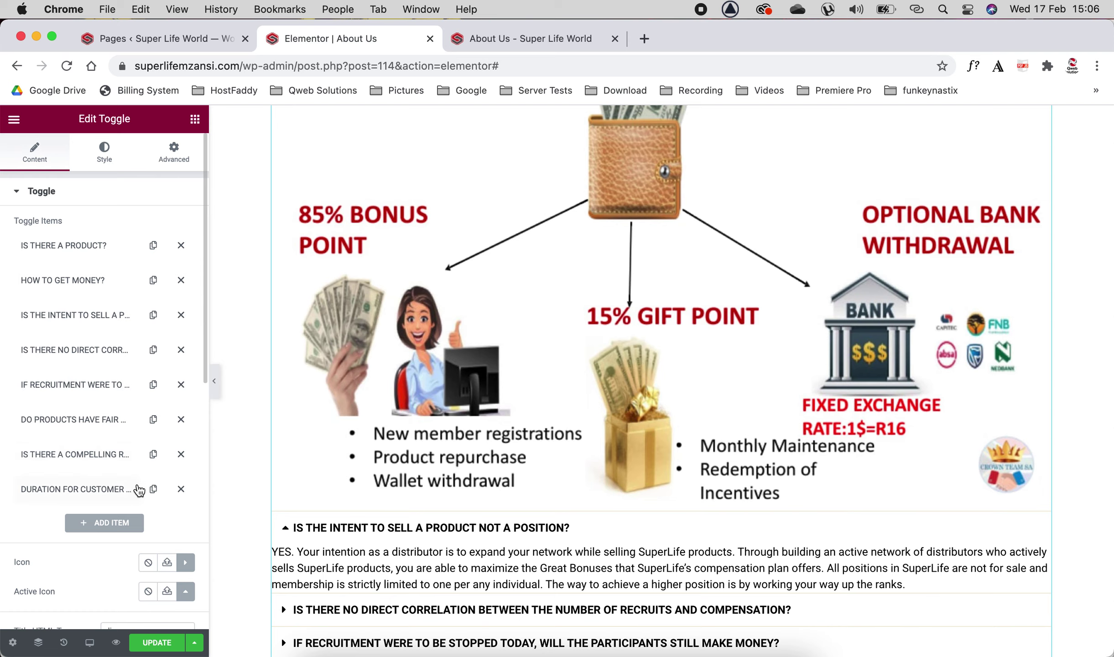
{"action": "left_click", "coordinate": [105, 490]}
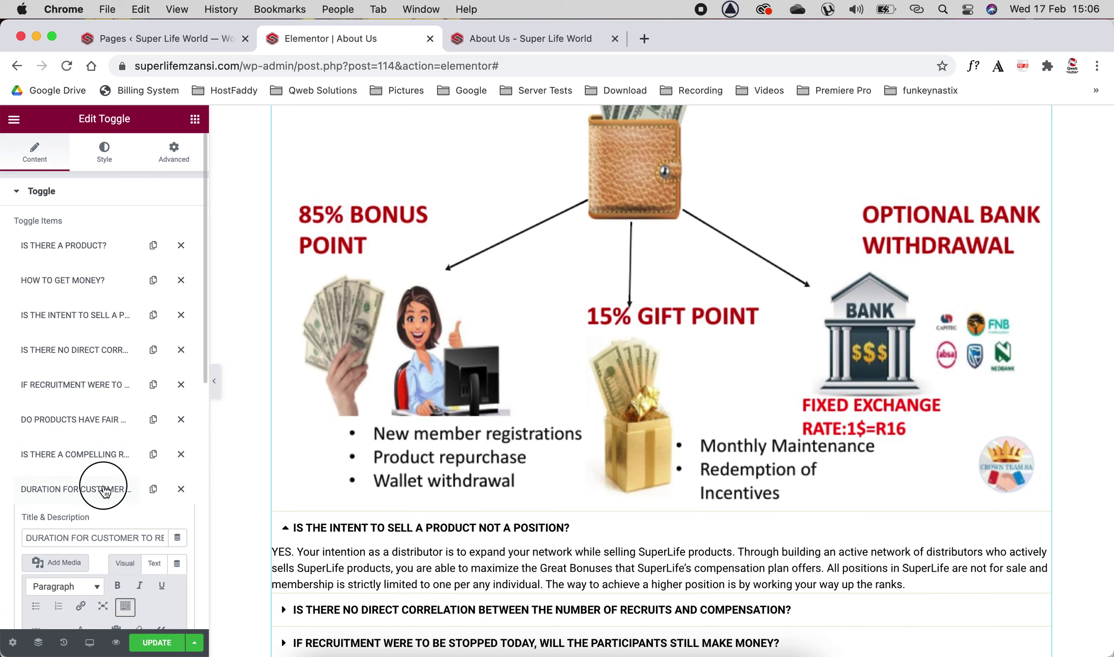
{"action": "left_click", "coordinate": [105, 490]}
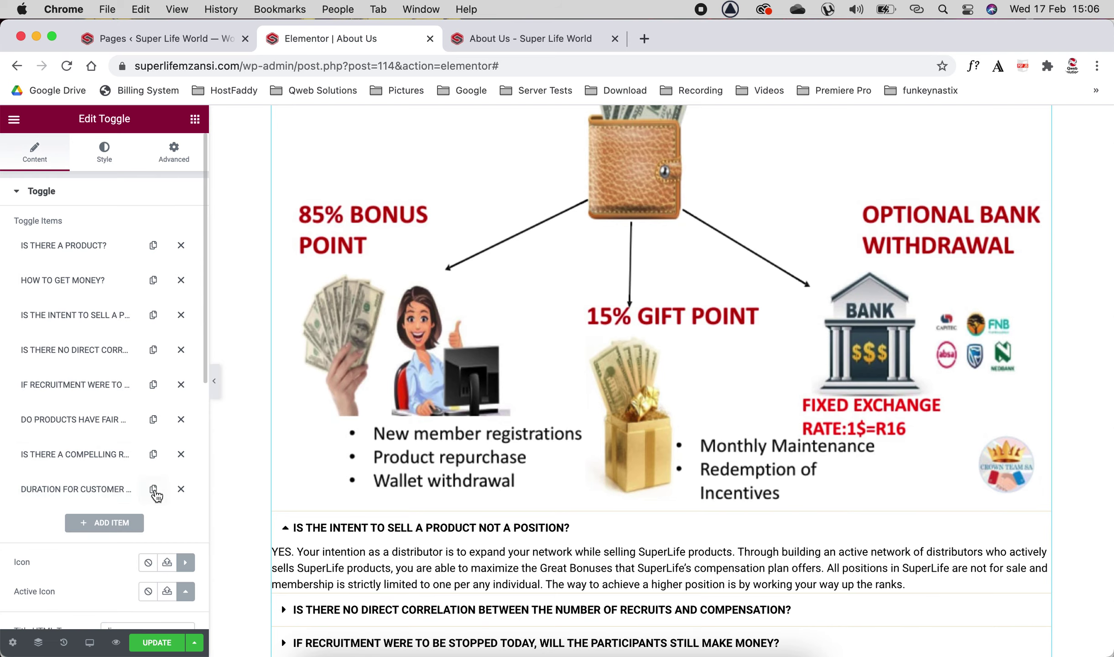
{"action": "left_click", "coordinate": [153, 489]}
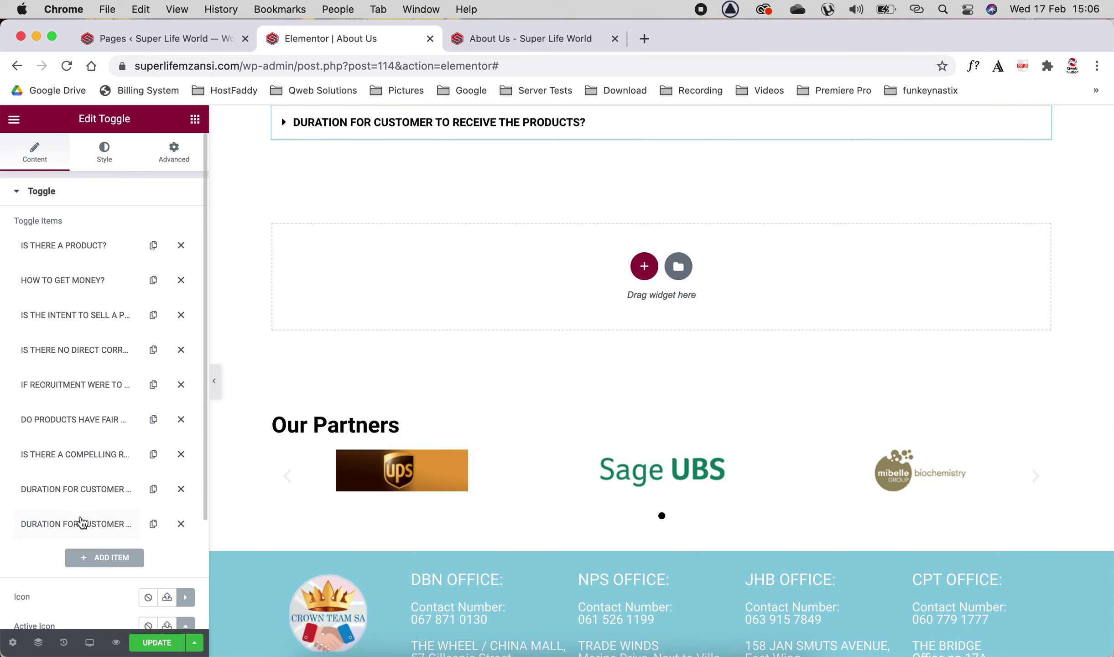
{"action": "left_click", "coordinate": [181, 523]}
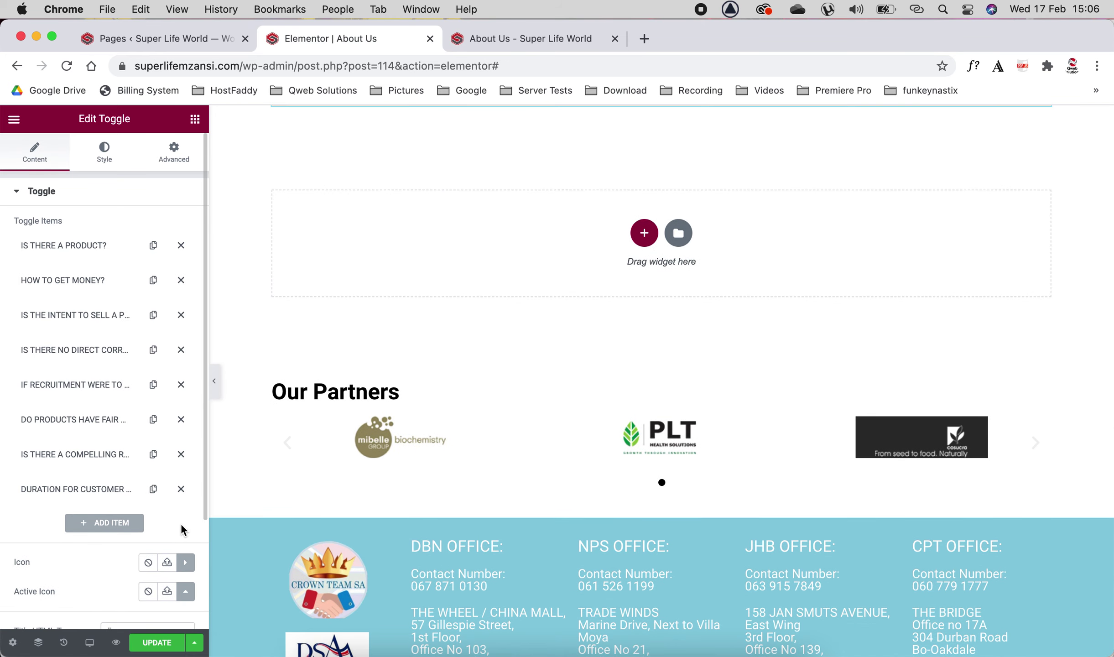
{"action": "left_click", "coordinate": [101, 525]}
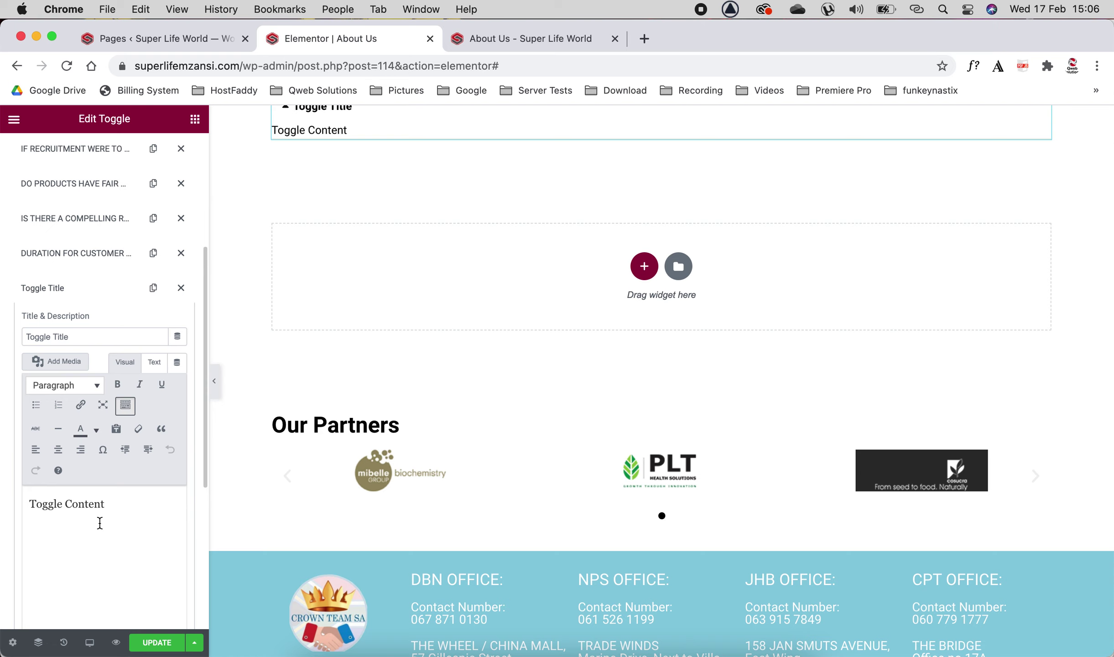
{"action": "scroll", "coordinate": [404, 321], "scroll_direction": "up", "scroll_amount": 5}
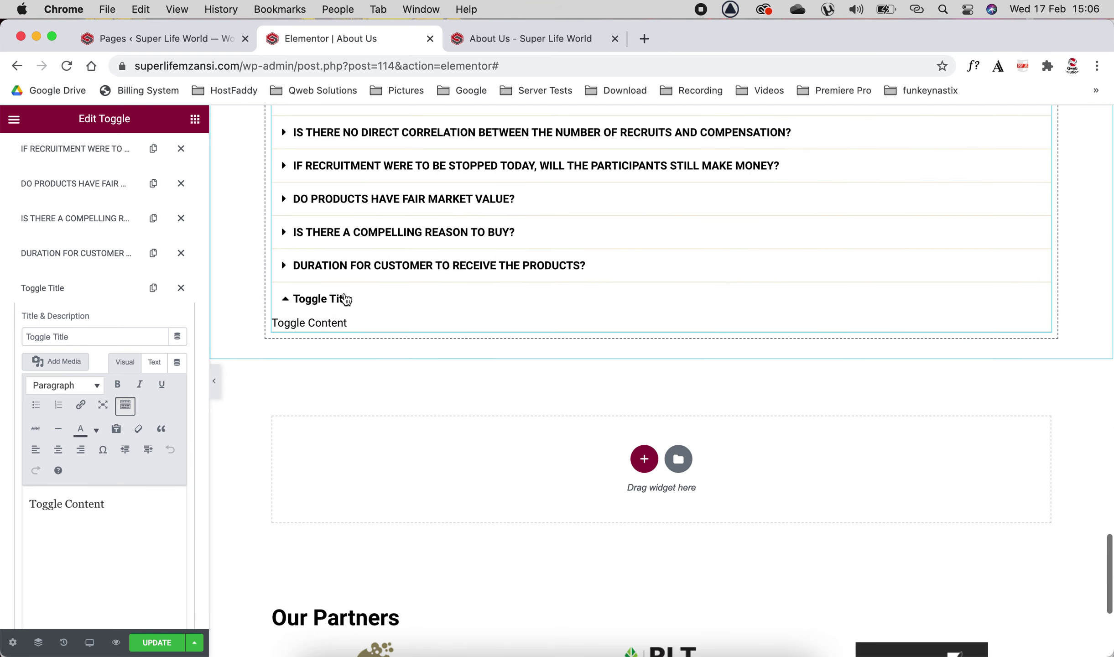
{"action": "left_click_drag", "start_coordinate": [119, 505], "coordinate": [20, 507]}
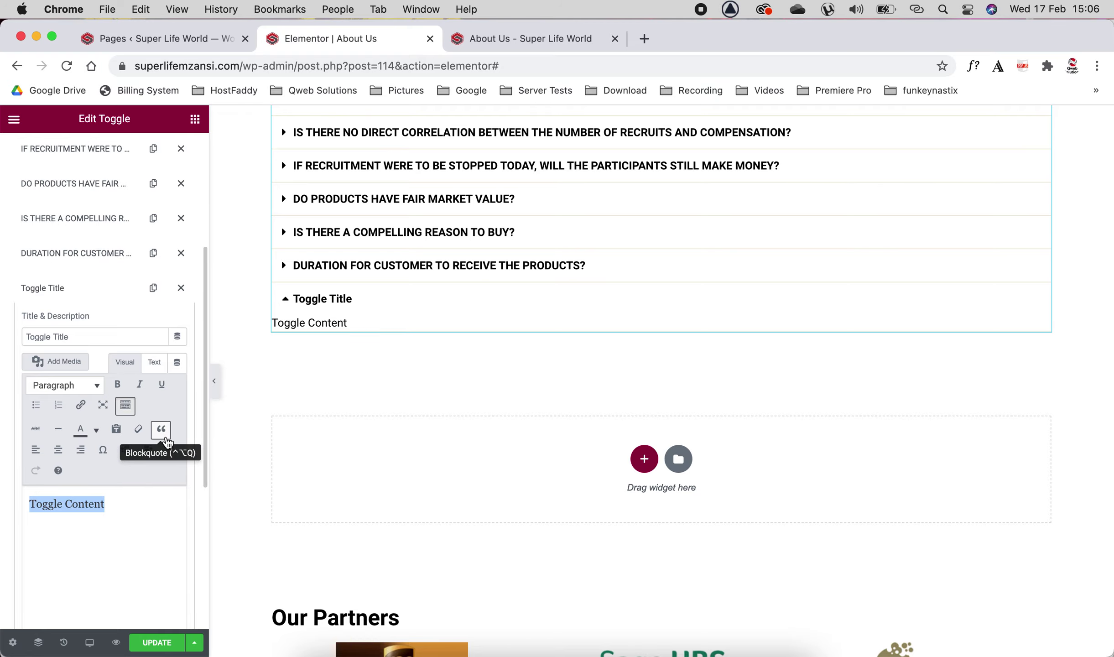
{"action": "left_click", "coordinate": [180, 288]}
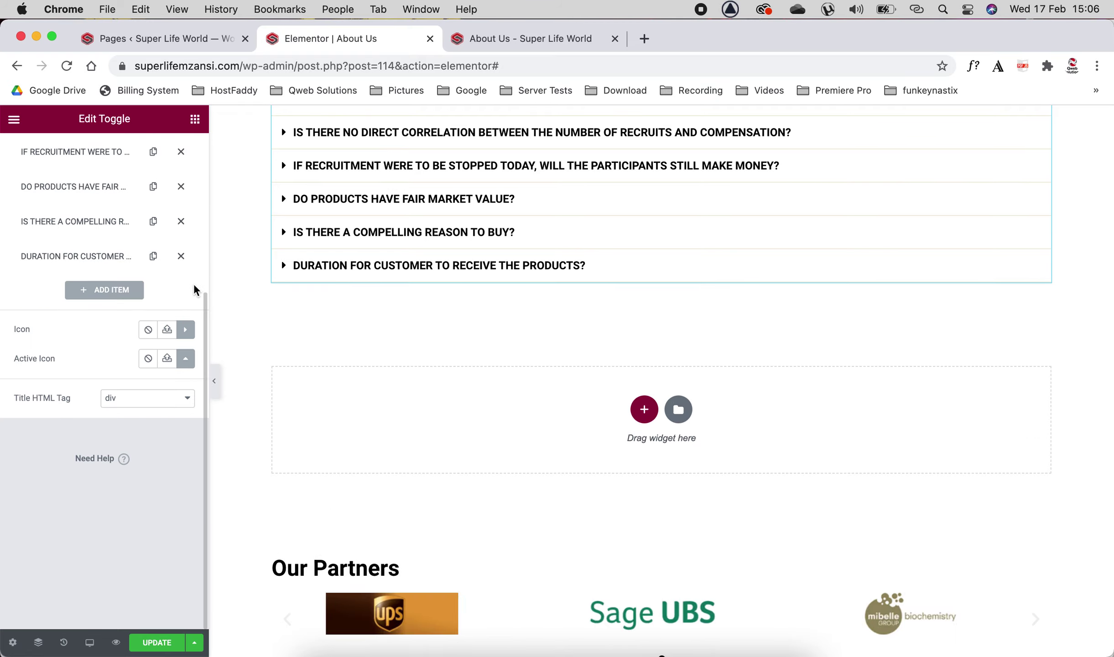
{"action": "scroll", "coordinate": [281, 278], "scroll_direction": "up", "scroll_amount": 20}
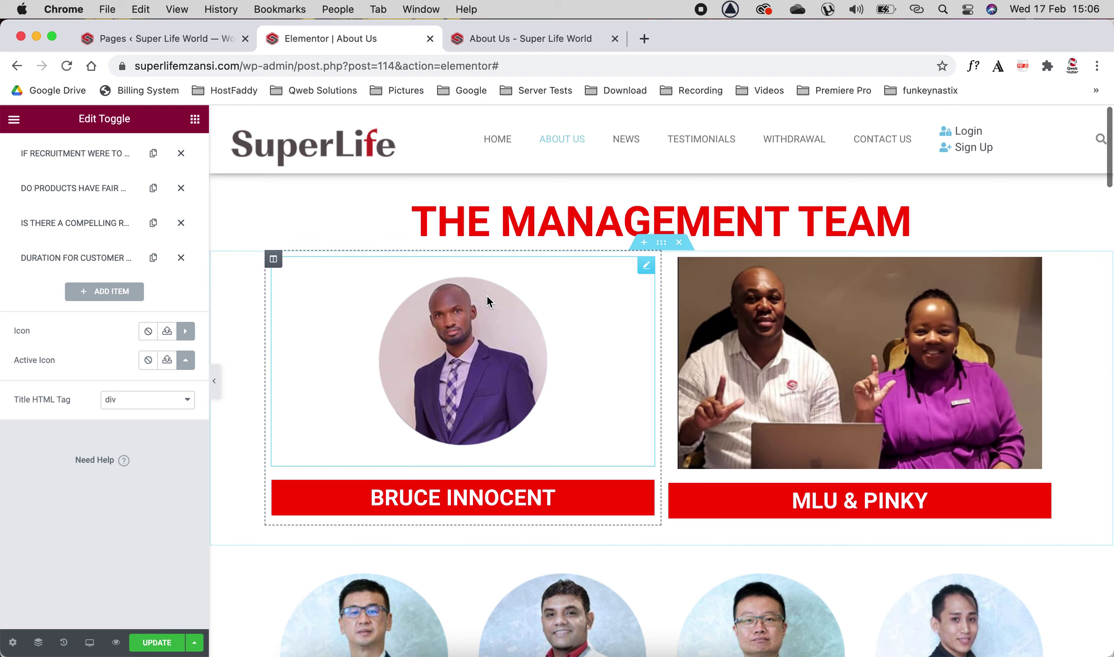